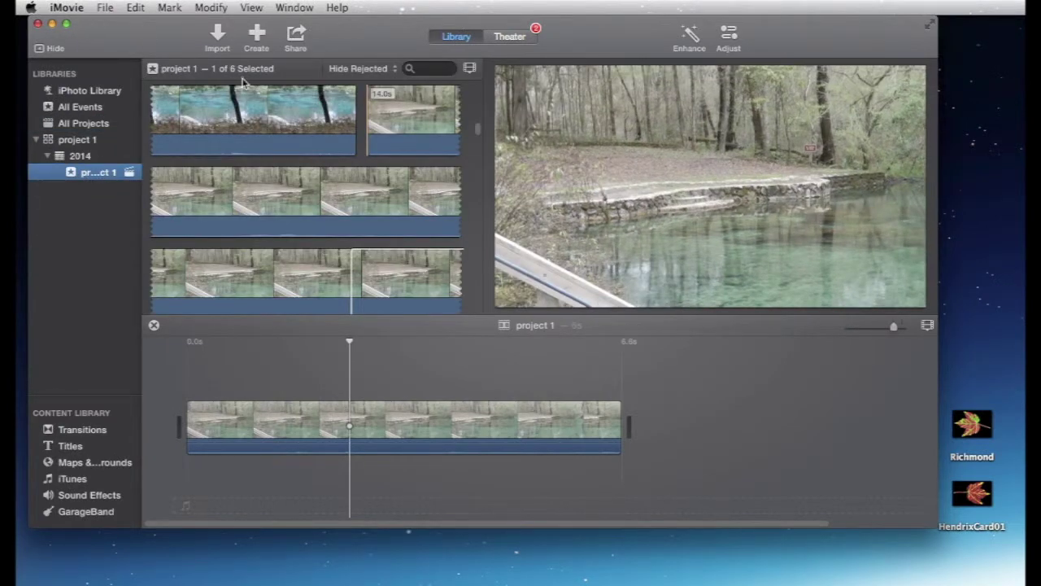
Import the movie file "htec runoffs only 4.m4v" from the Desktop into project 1
click(218, 34)
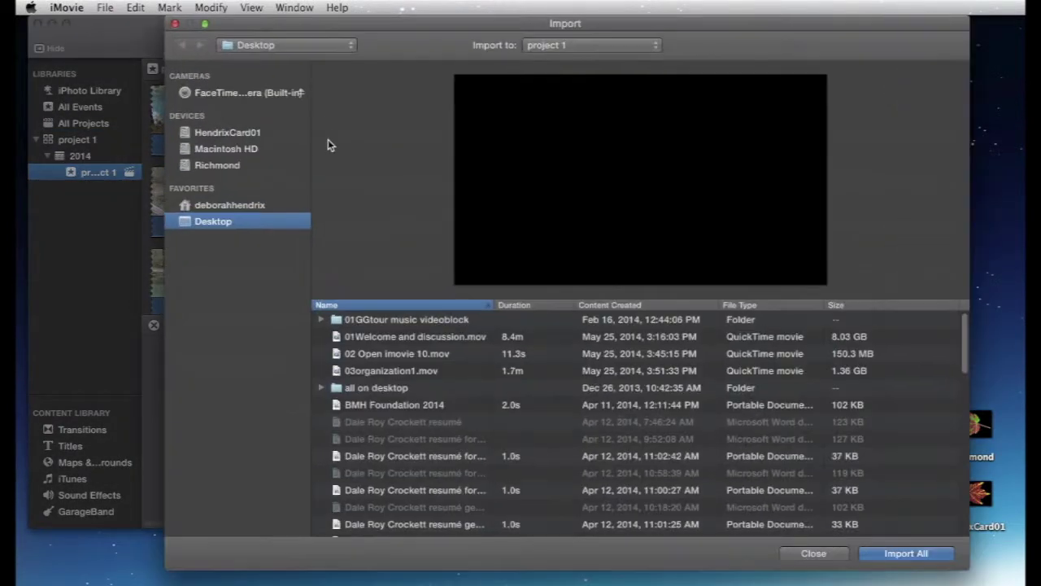
scroll(434, 385, down, 5)
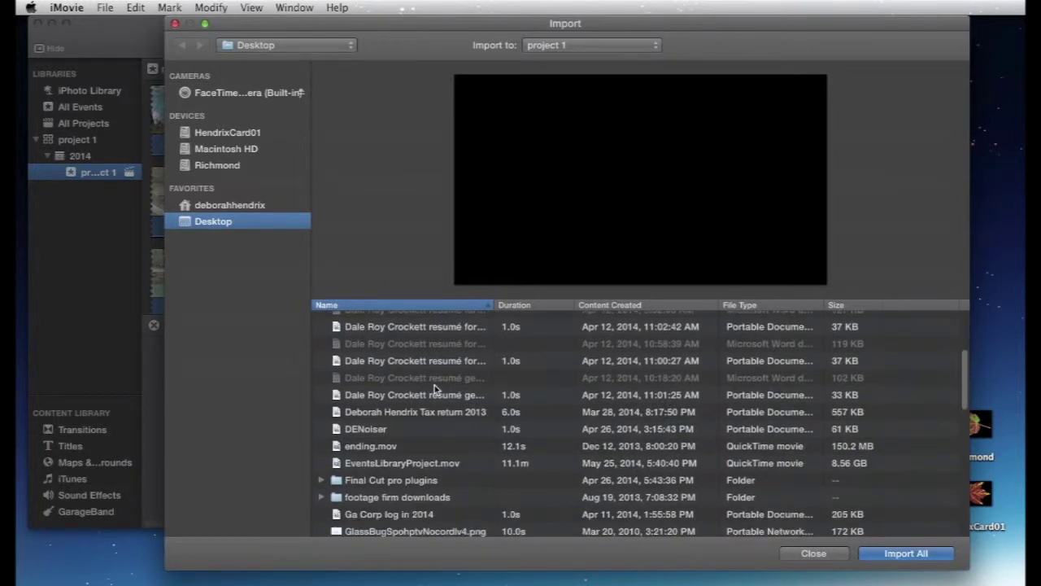
scroll(434, 385, down, 3)
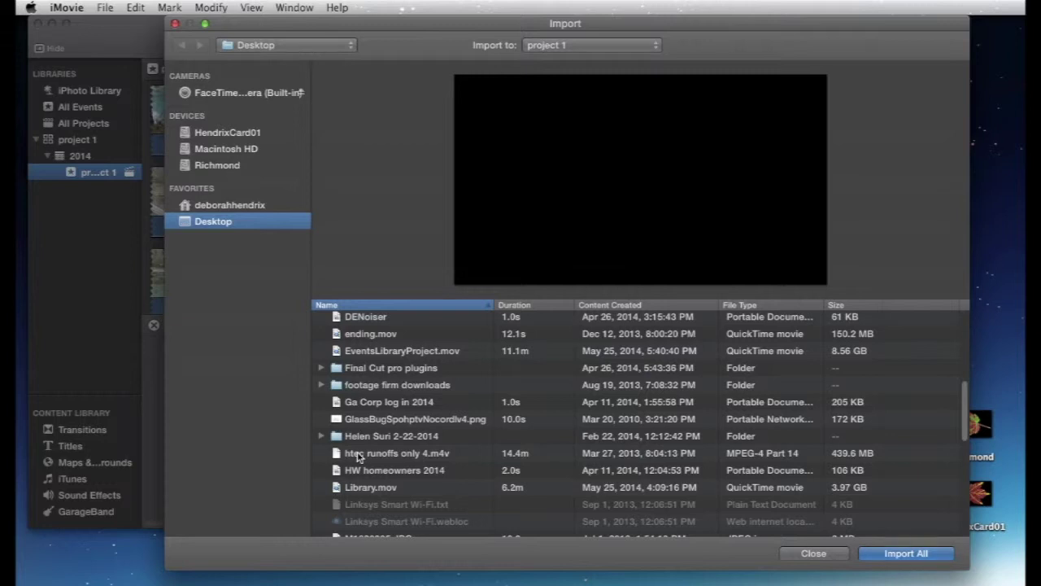
click(358, 457)
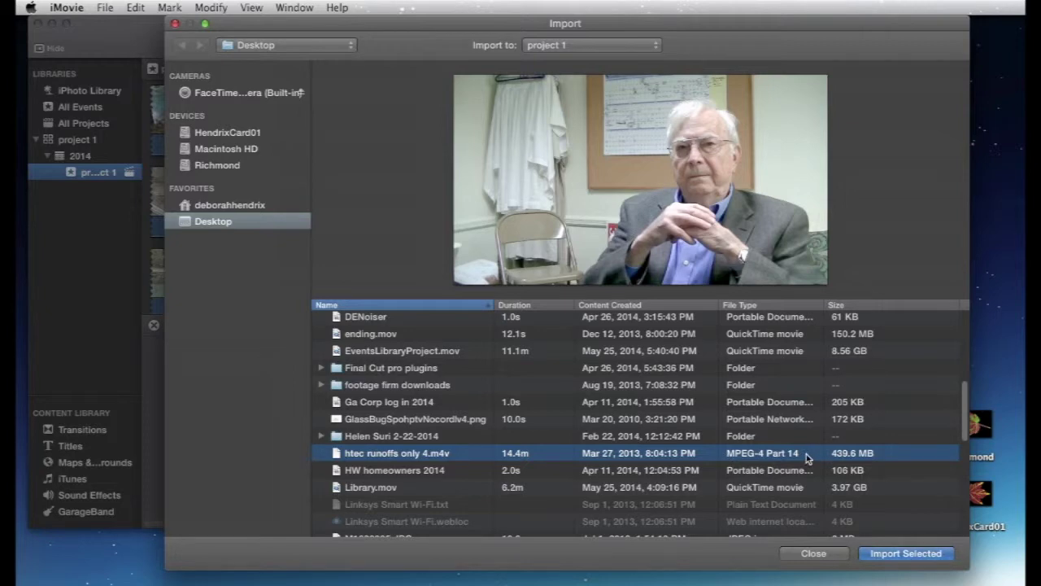
click(895, 556)
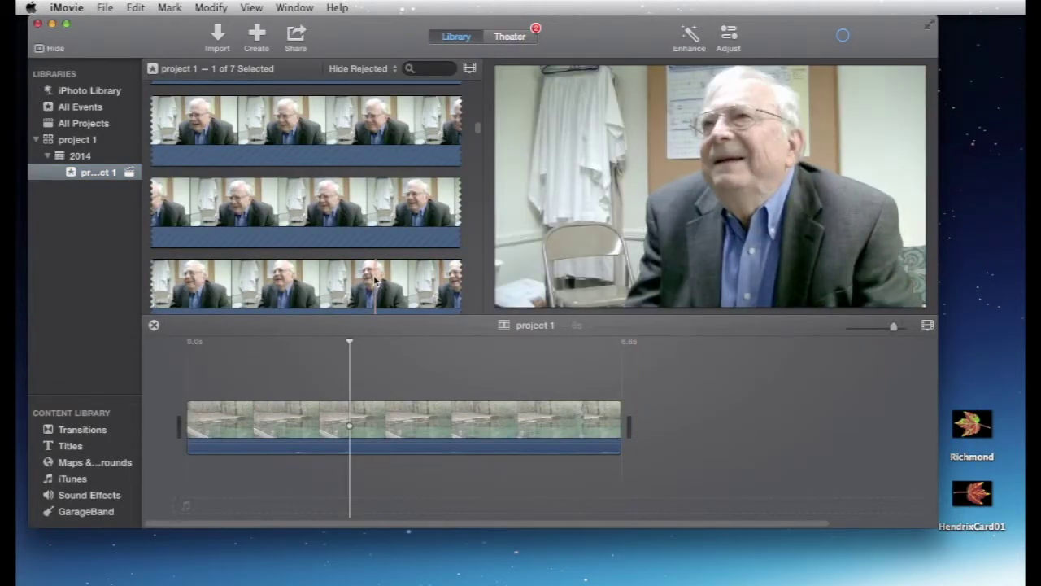
Look through the imported interview clip's filmstrip in the event browser and check the import progress
scroll(389, 182, up, 3)
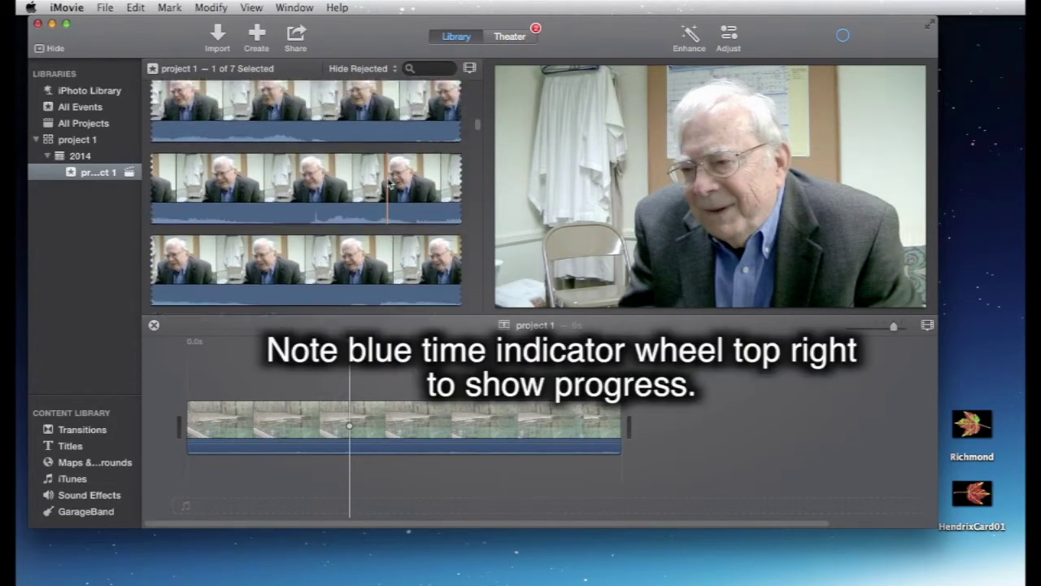
scroll(388, 182, down, 2)
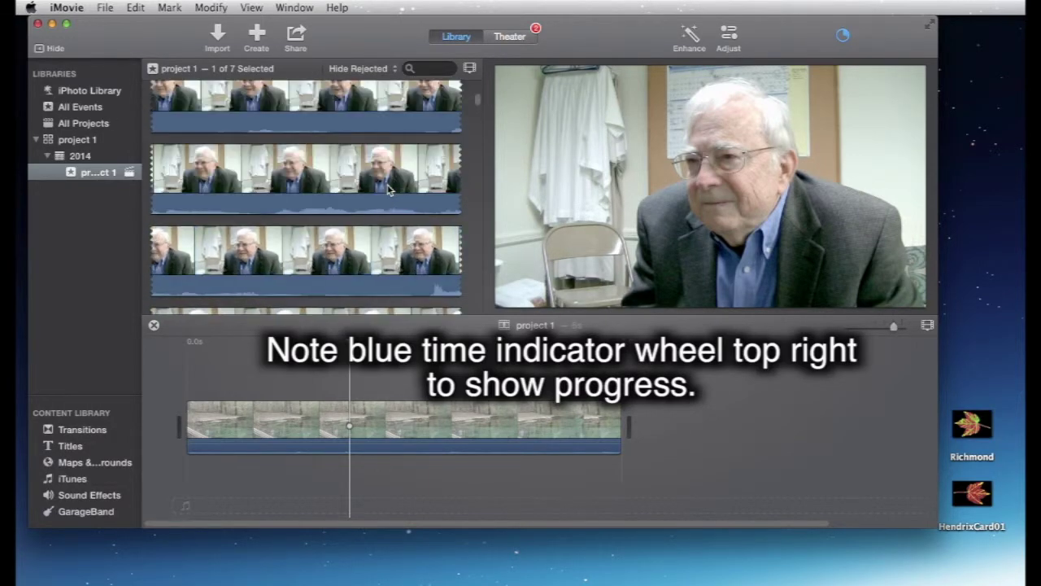
scroll(479, 96, up, 5)
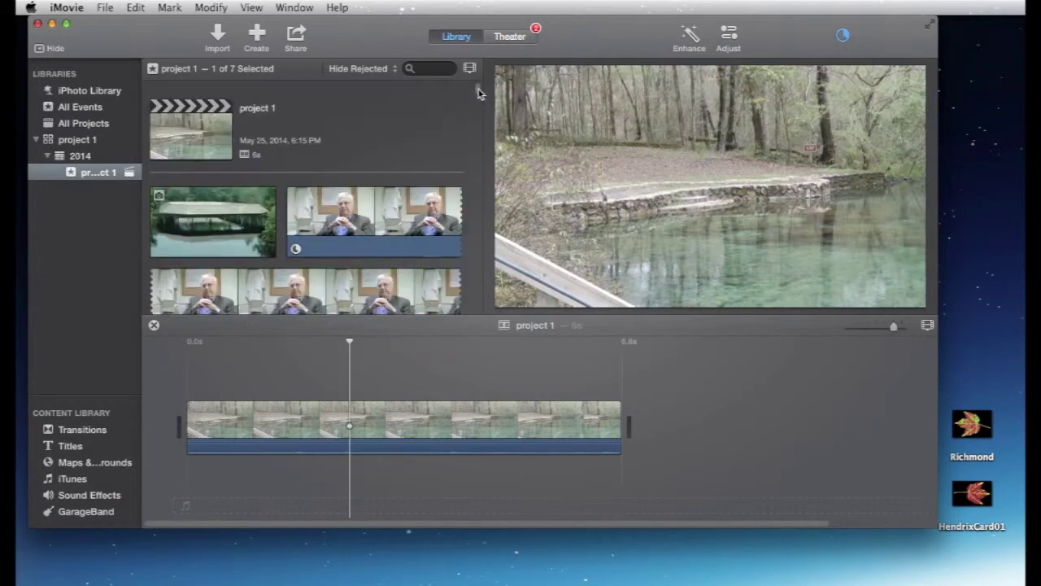
scroll(479, 96, down, 5)
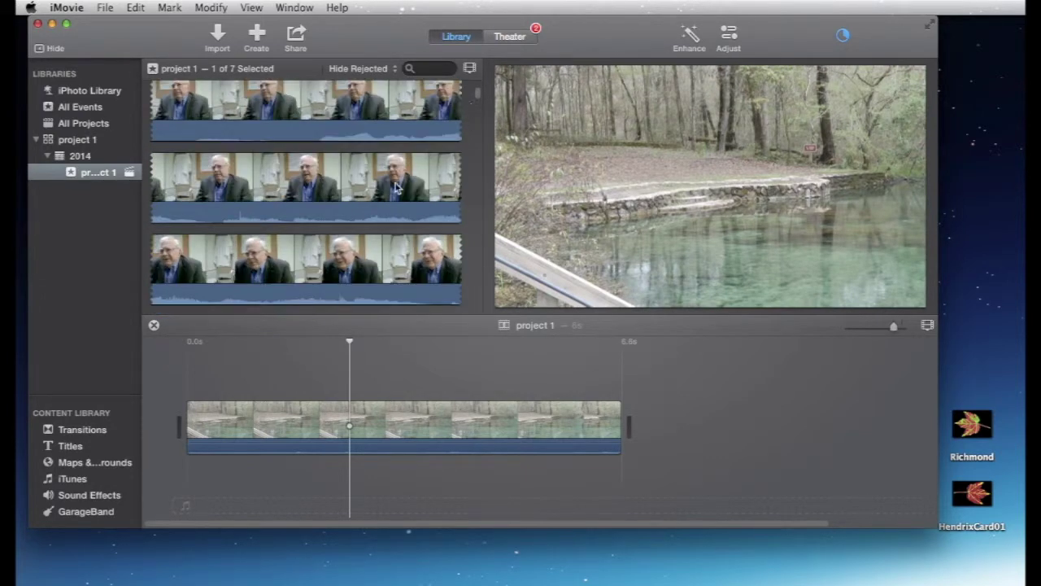
scroll(395, 188, up, 3)
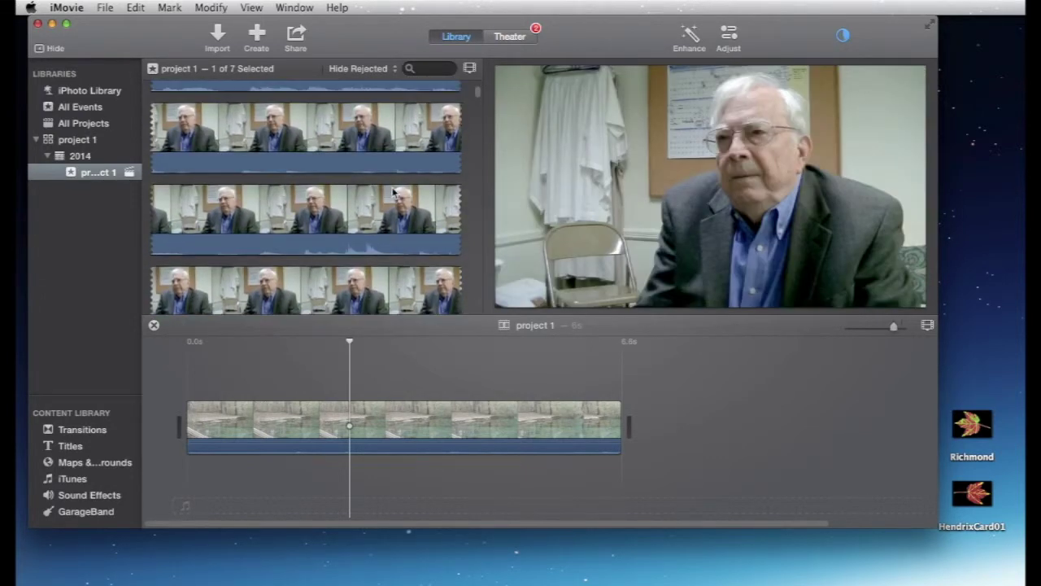
scroll(395, 189, up, 2)
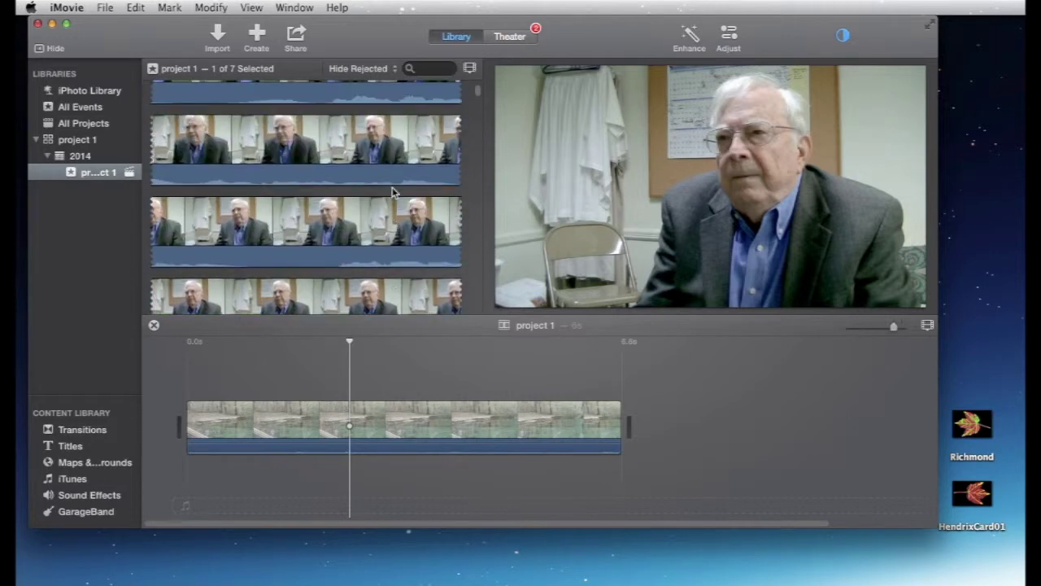
scroll(394, 191, up, 3)
scroll(395, 191, up, 3)
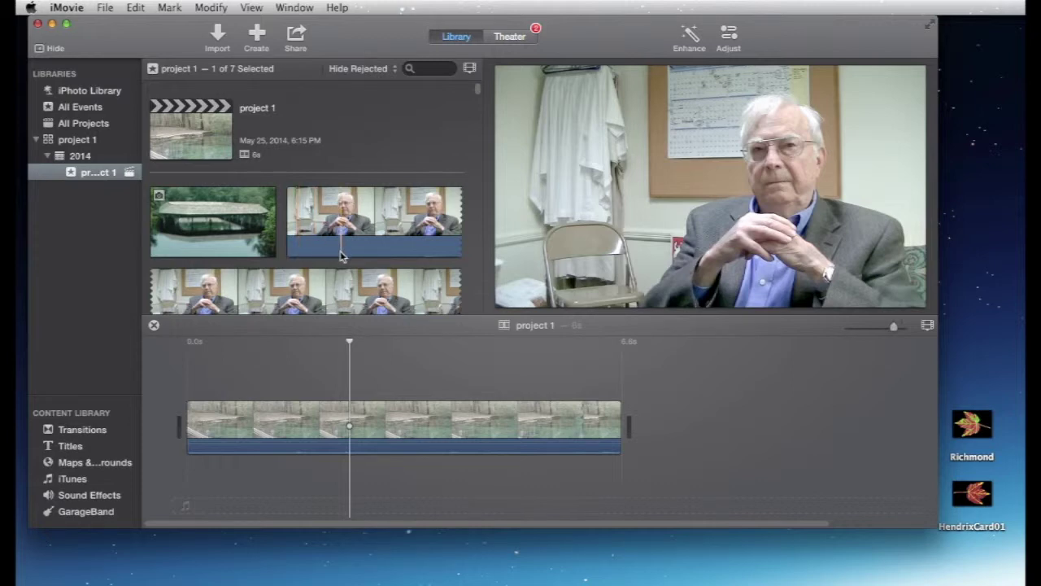
scroll(339, 265, down, 5)
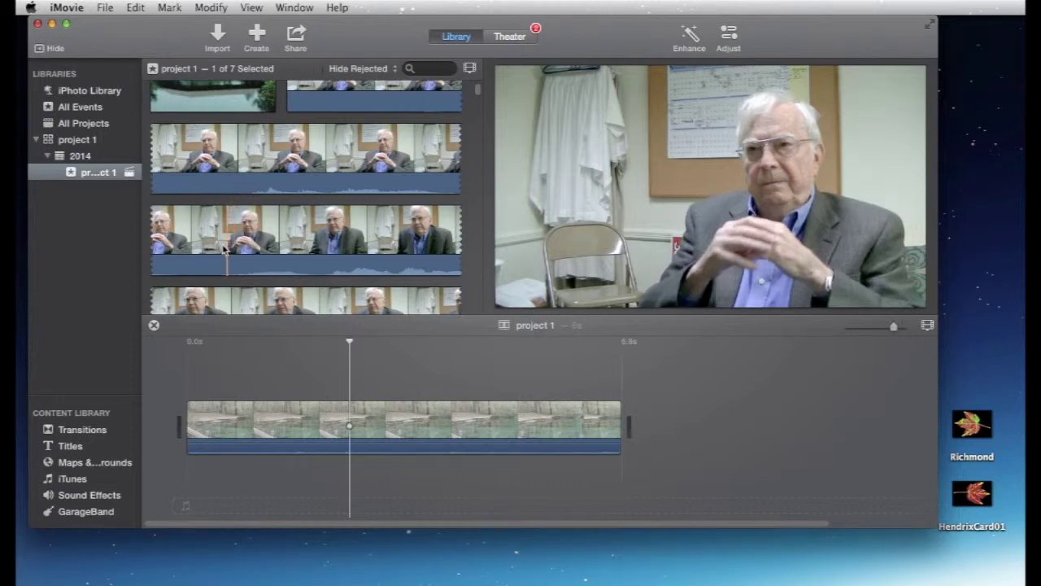
scroll(314, 221, up, 5)
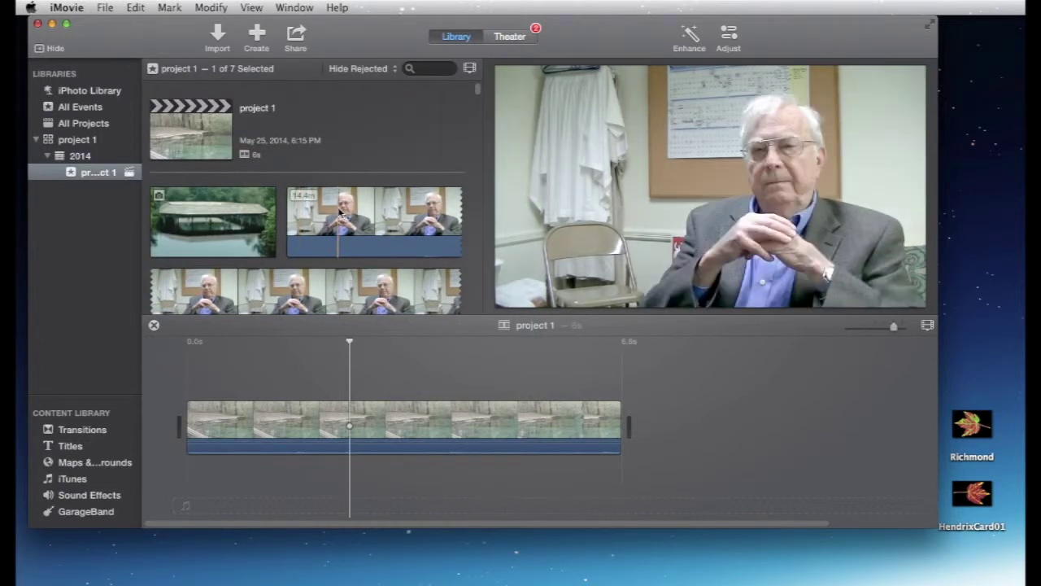
Skim the opening rows of the imported interview clip and play it from different points to find usable footage
click(337, 209)
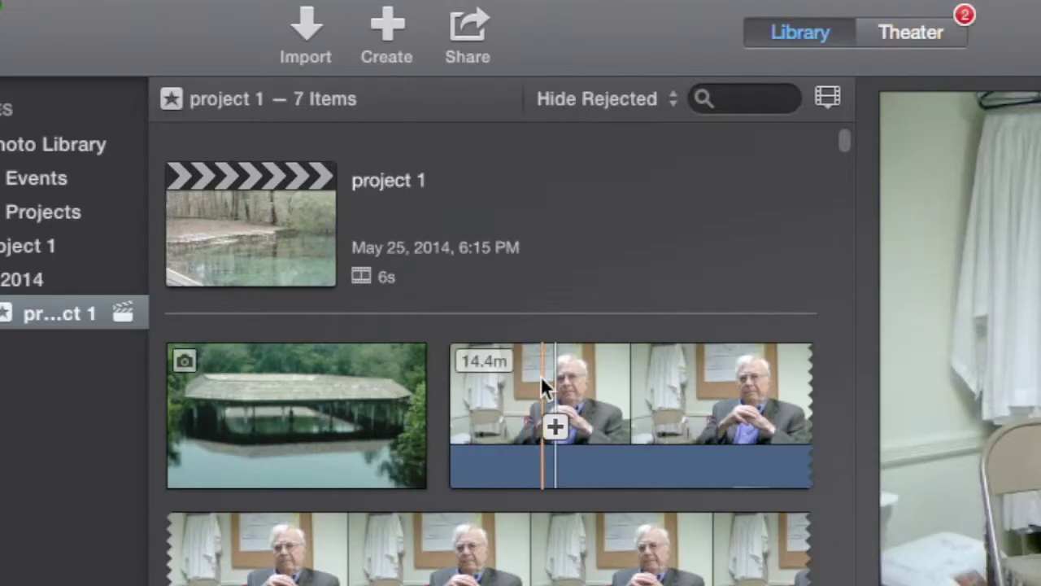
scroll(433, 559, down, 5)
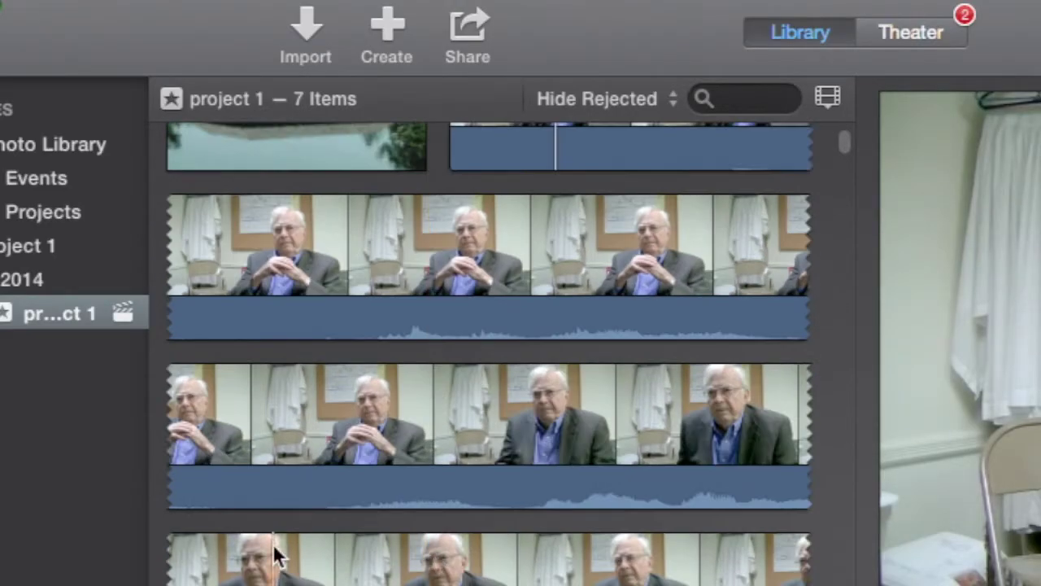
click(491, 426)
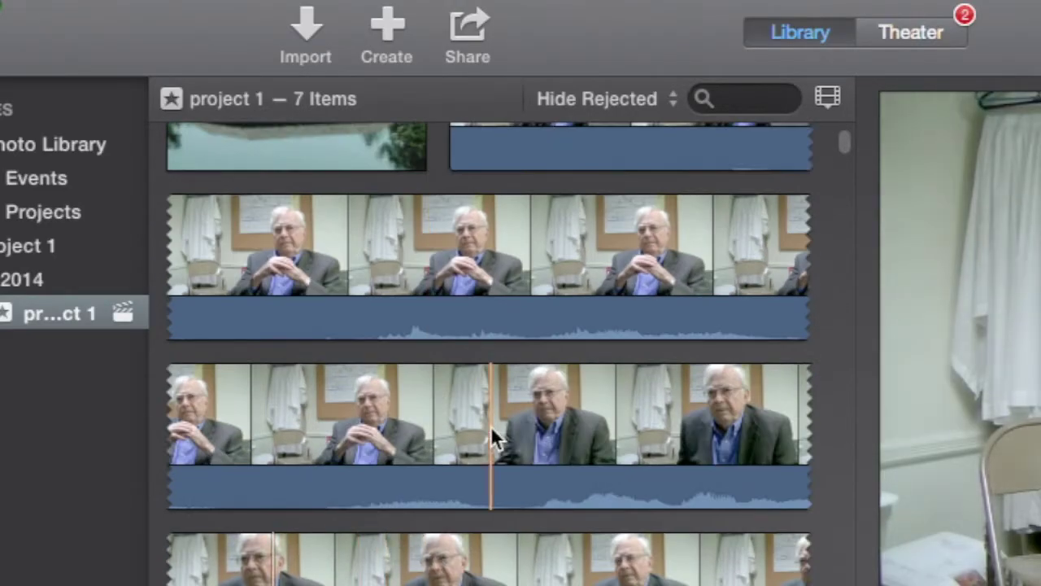
click(654, 437)
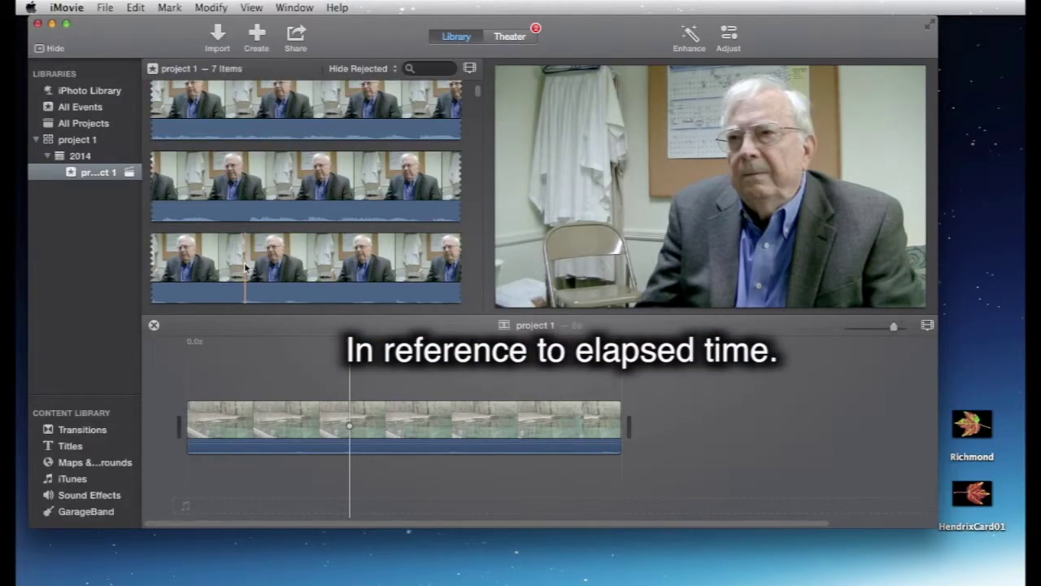
scroll(244, 268, down, 1)
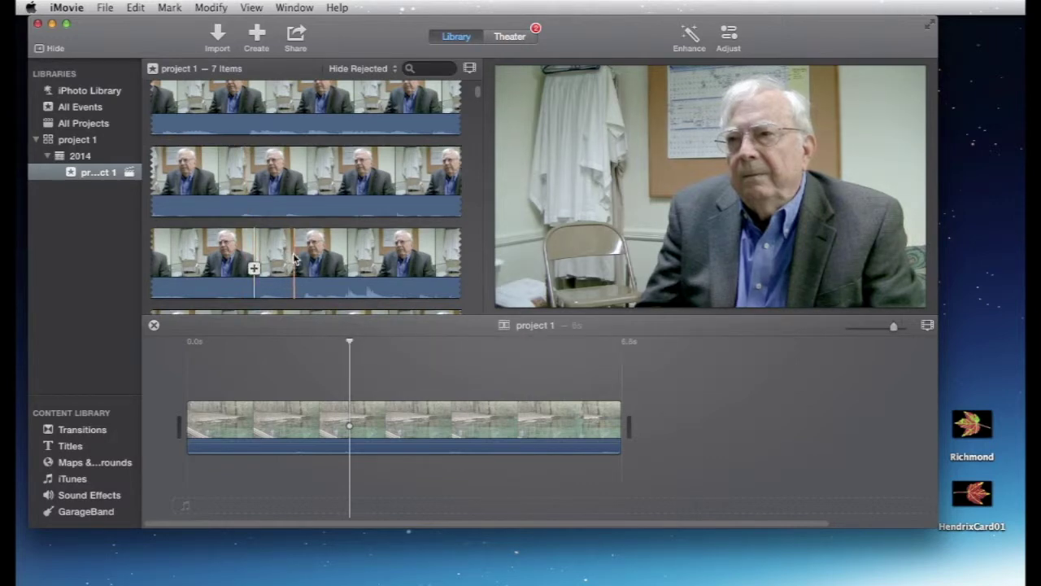
scroll(330, 260, down, 5)
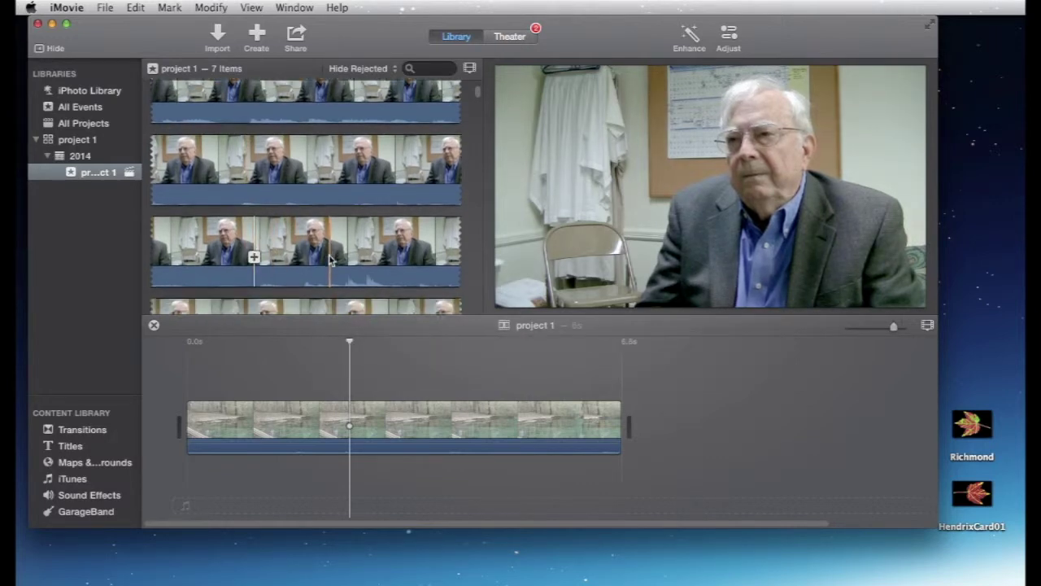
click(241, 250)
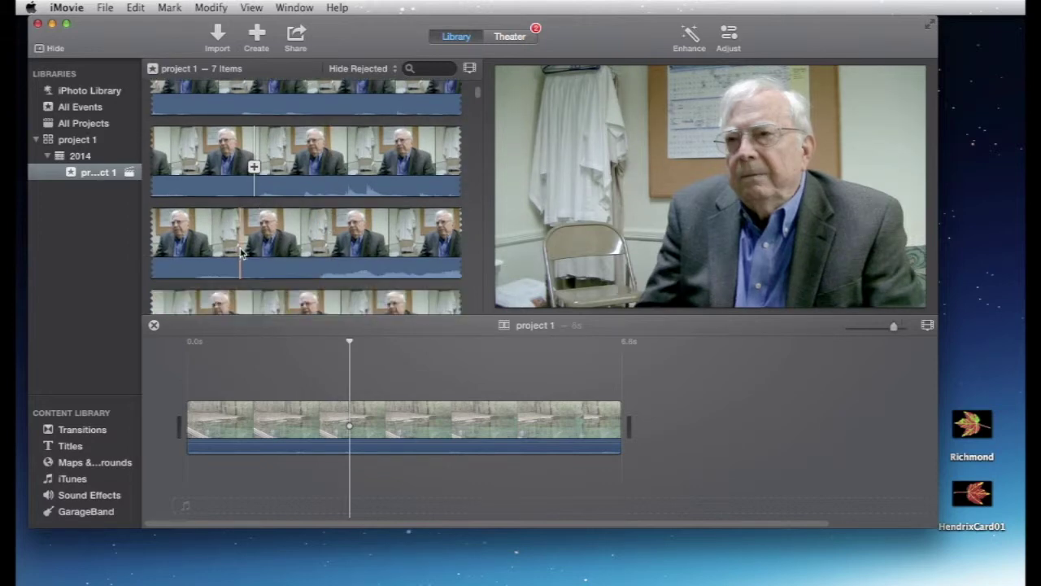
click(316, 254)
key(space)
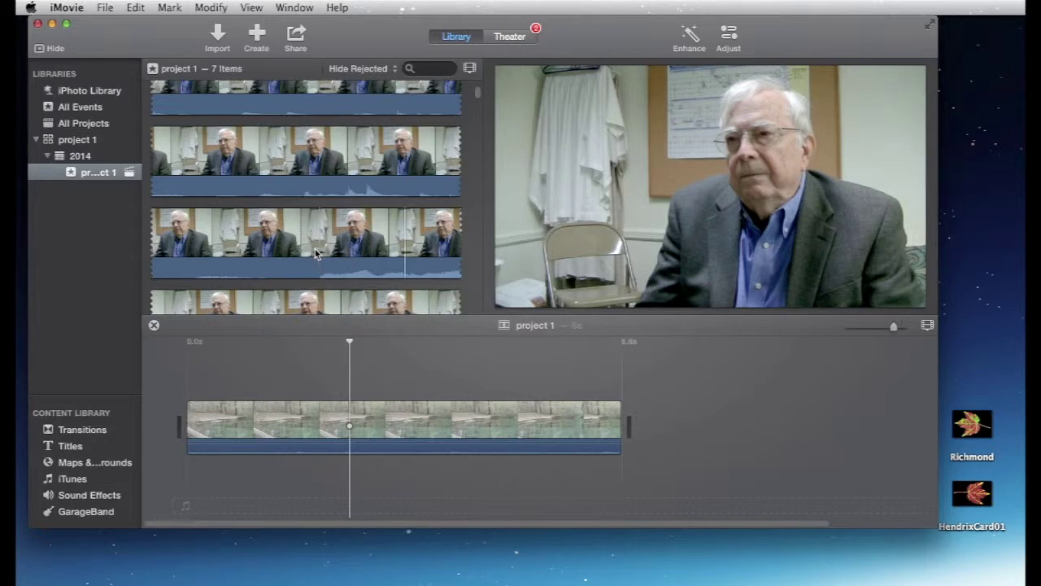
scroll(317, 253, down, 1)
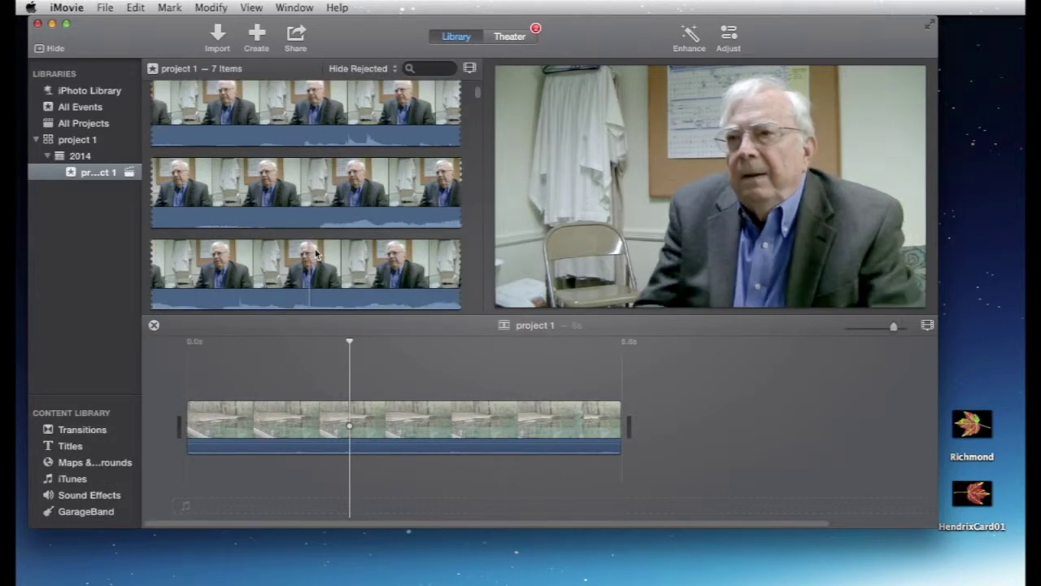
Set the event browser's clip zoom to 30s and look over the condensed interview filmstrip
click(469, 71)
drag(488, 134, 512, 136)
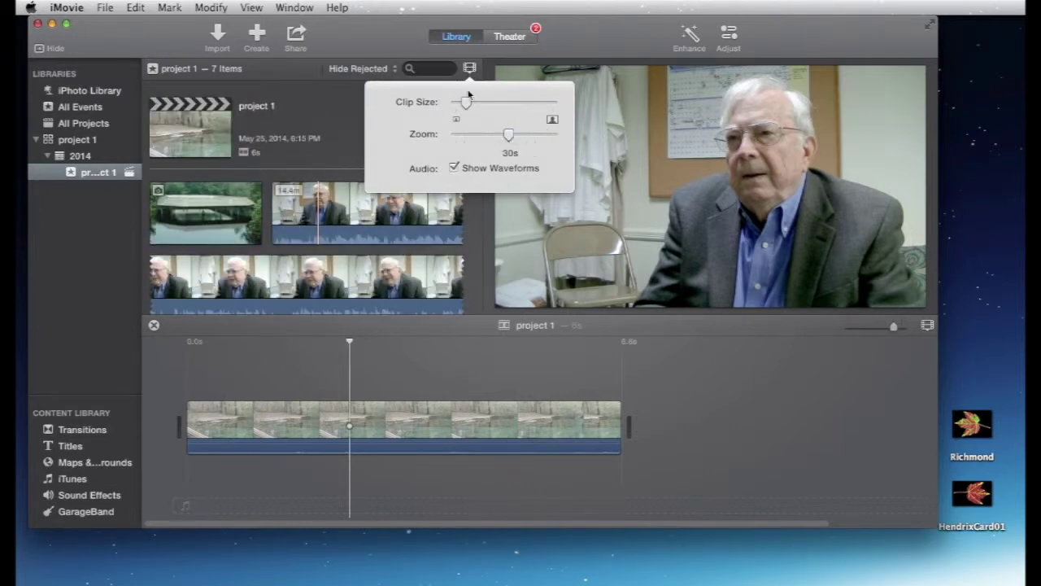
click(354, 205)
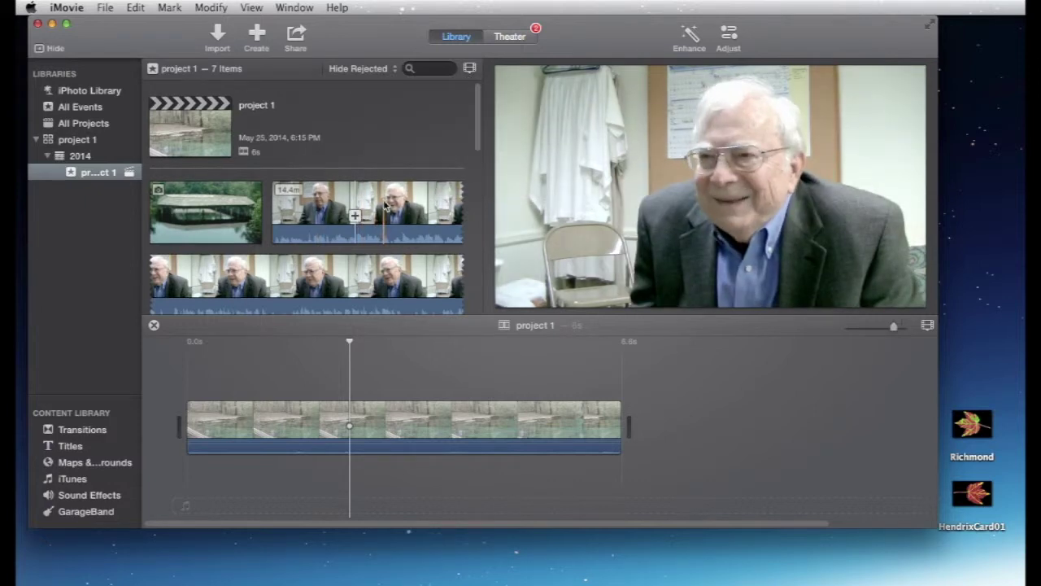
scroll(386, 204, down, 3)
scroll(385, 203, up, 5)
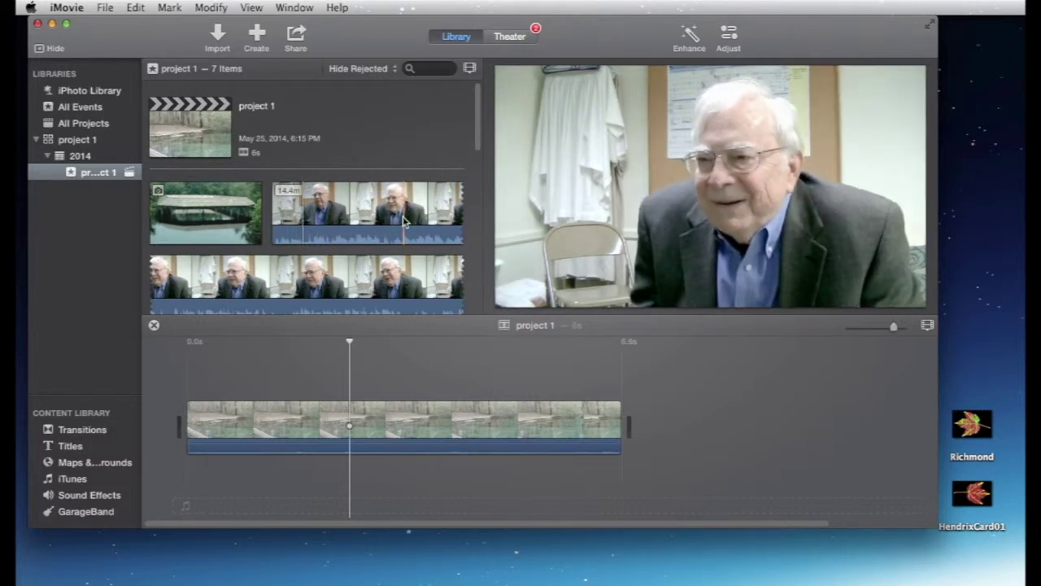
scroll(404, 221, down, 4)
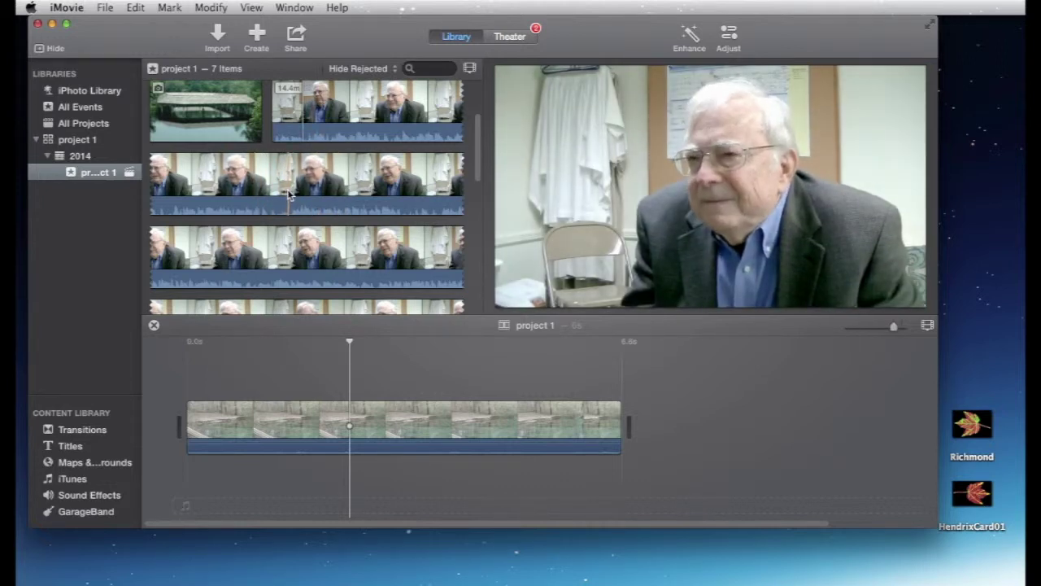
Delete the river clip from the project 1 timeline
click(289, 430)
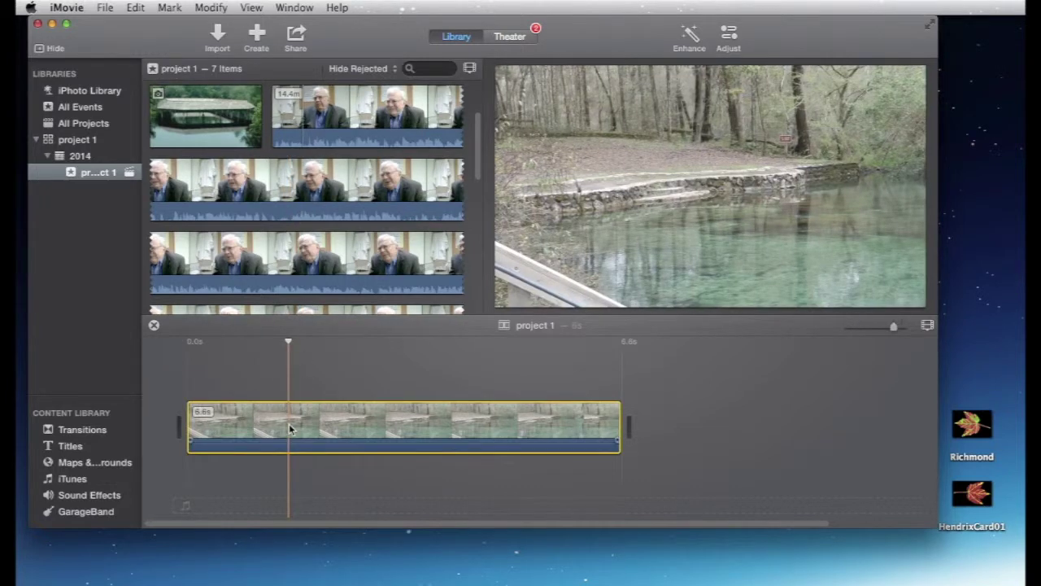
key(Delete)
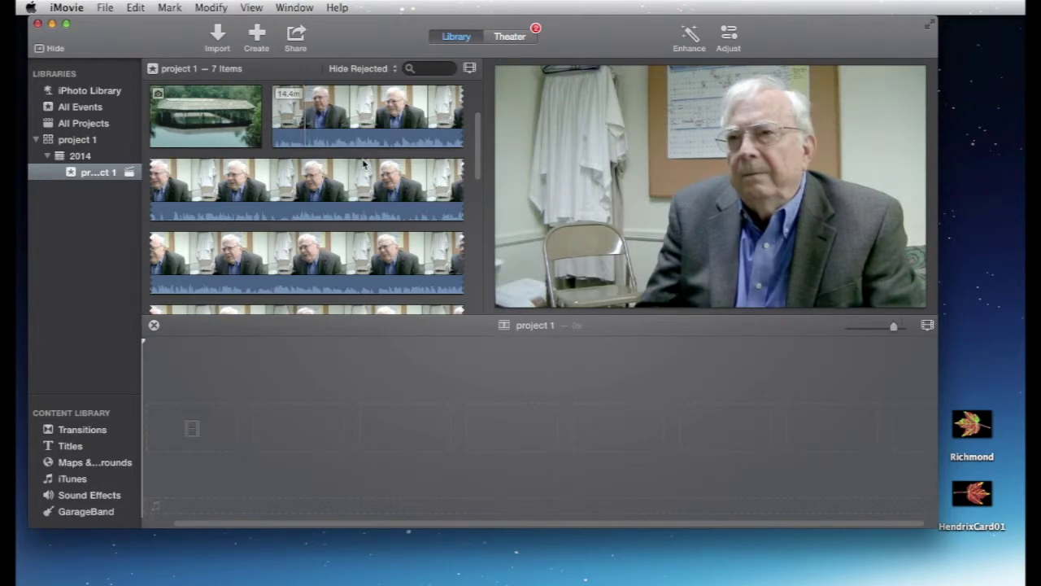
Select a range near the start of the interview clip, preview it, and shorten the selection to about 9.3 s
drag(307, 135, 383, 127)
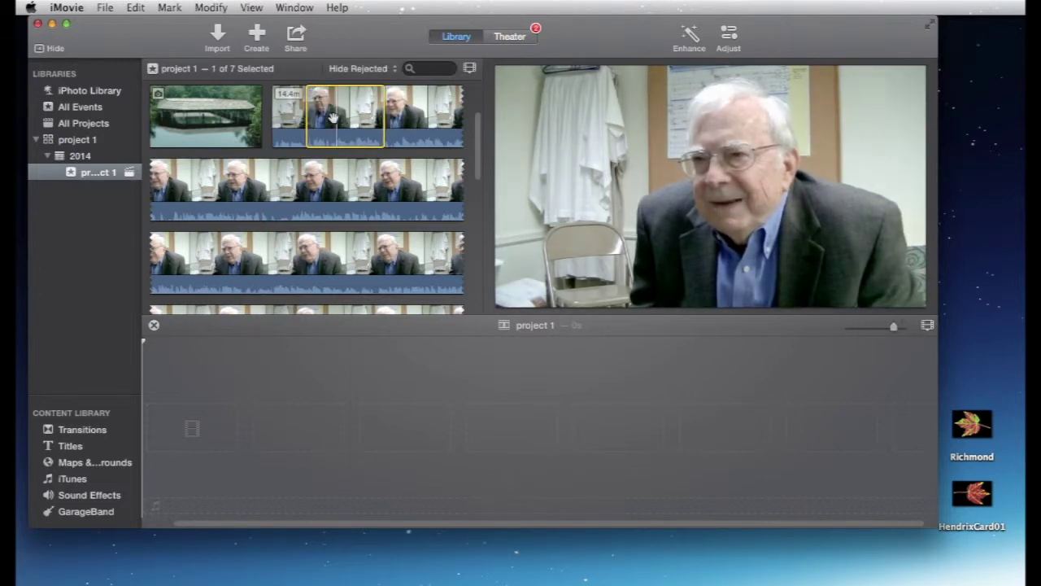
key(space)
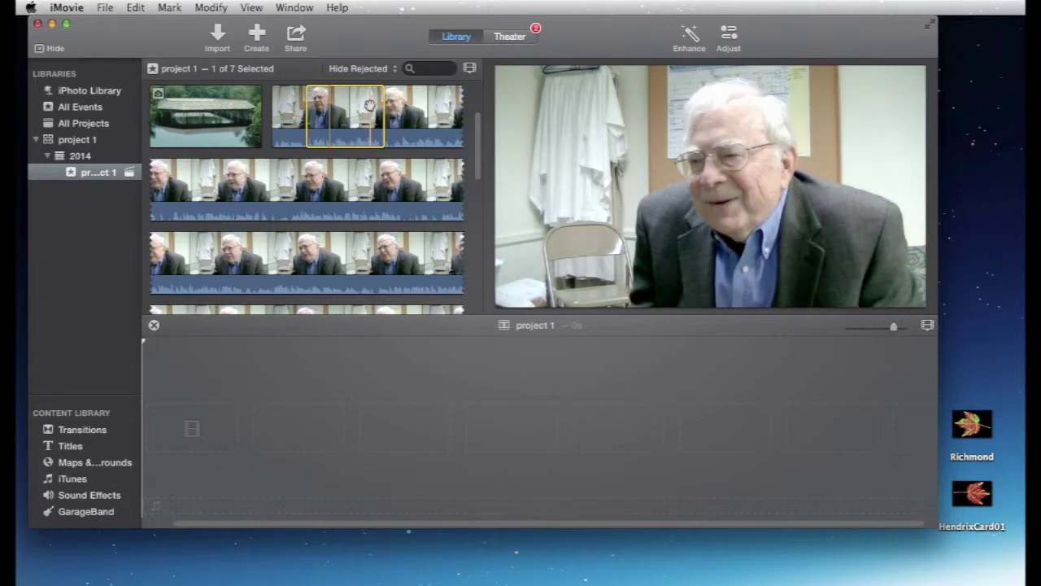
drag(384, 99, 329, 104)
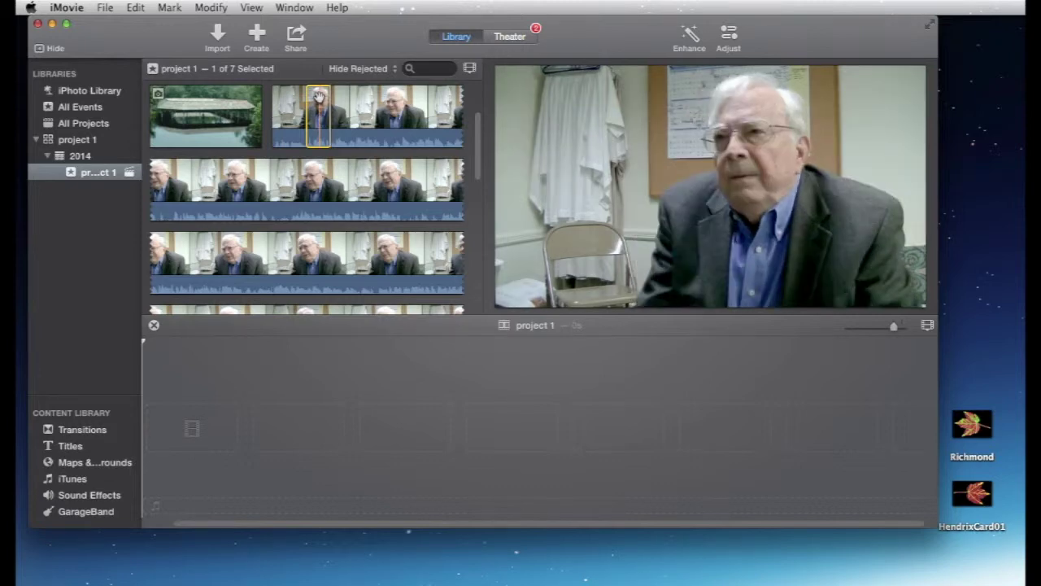
Try placing the selected interview range in the empty timeline, undo the placement, and reselect the range in the browser
drag(318, 96, 183, 421)
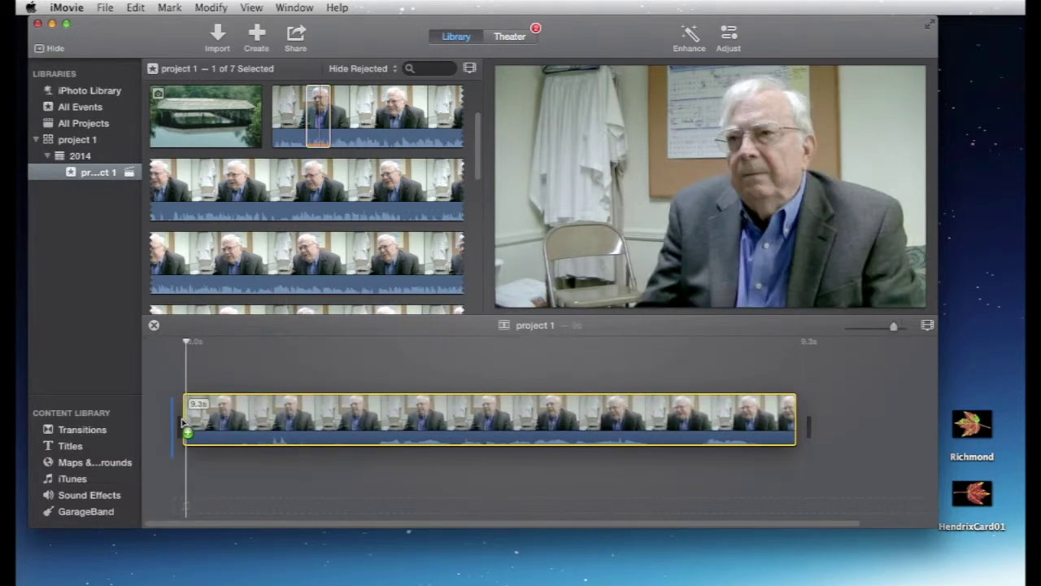
key(super+z)
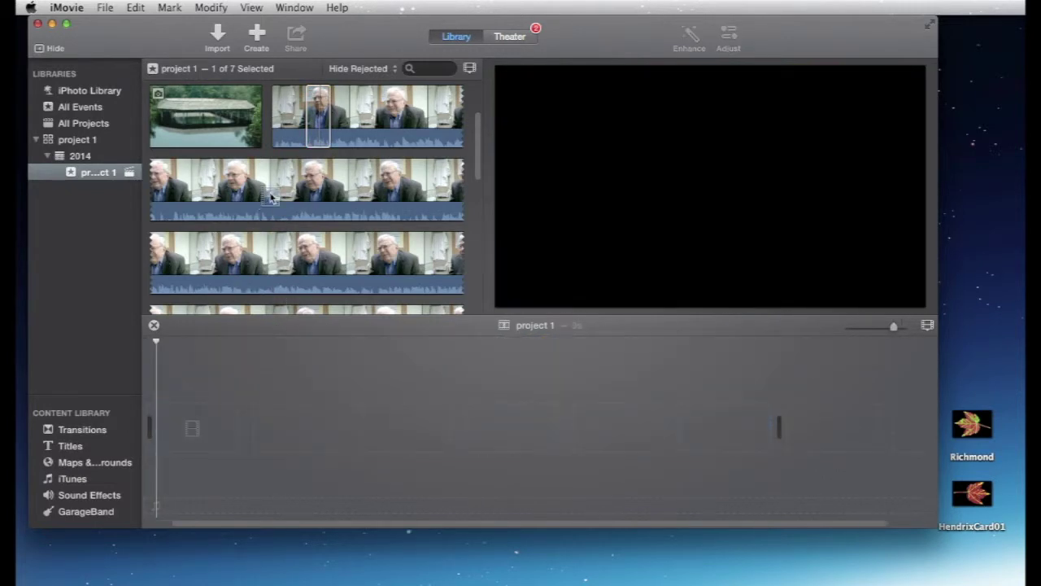
click(317, 122)
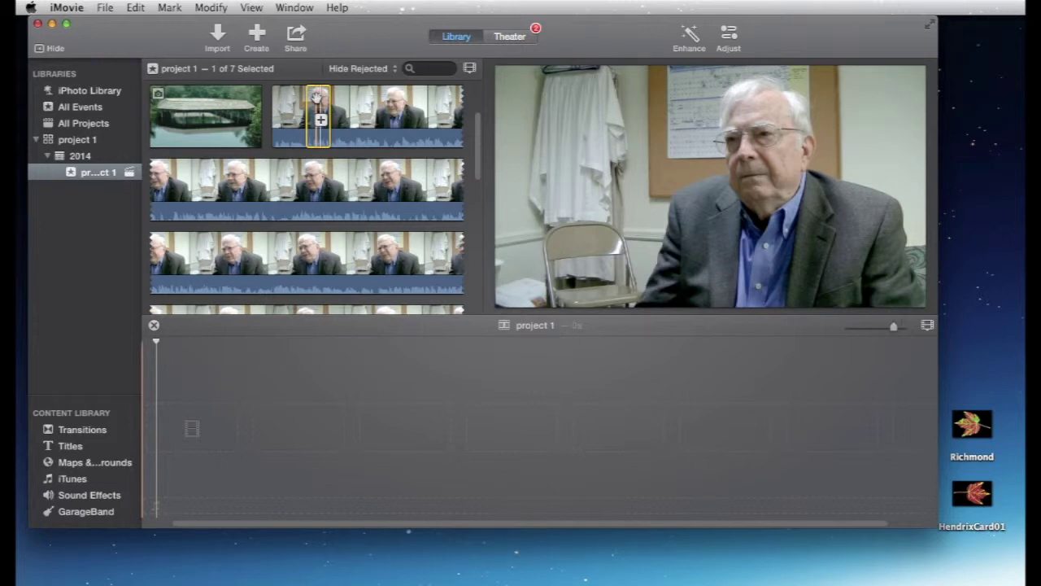
Add the selected 9.3 s interview range to the empty project 1 timeline and play it from past its middle
key(e)
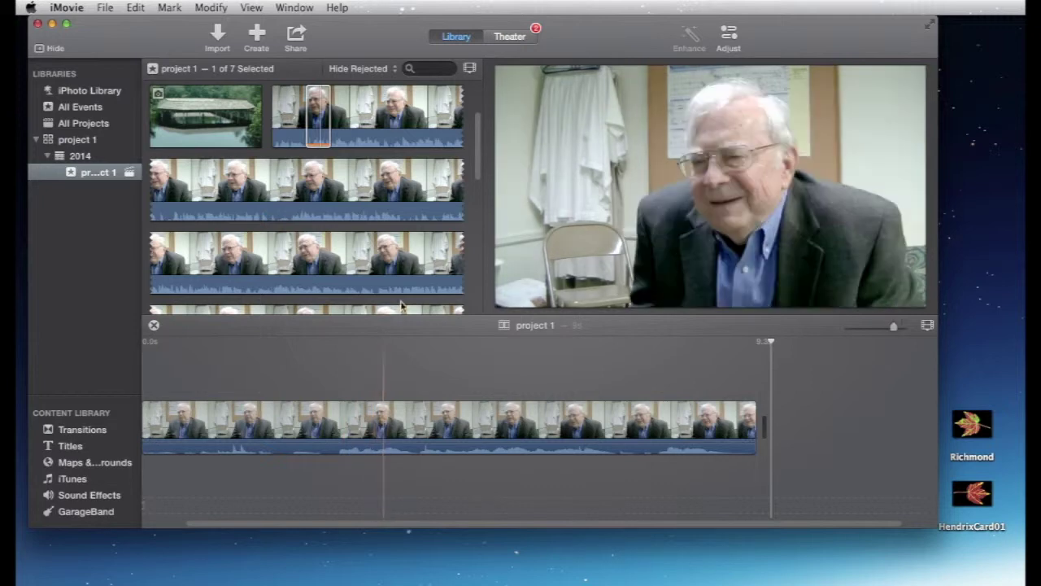
click(315, 108)
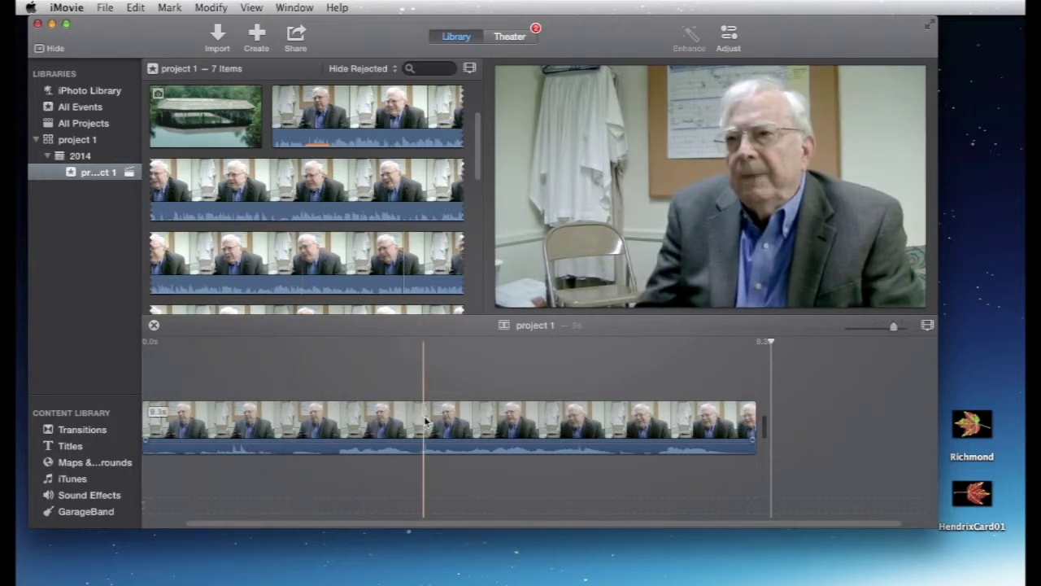
click(538, 383)
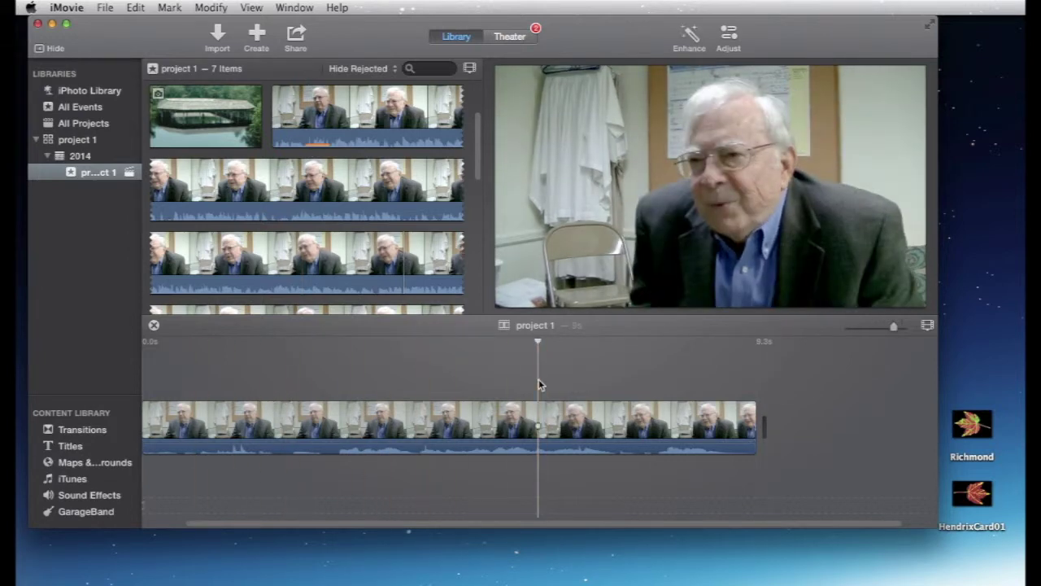
key(space)
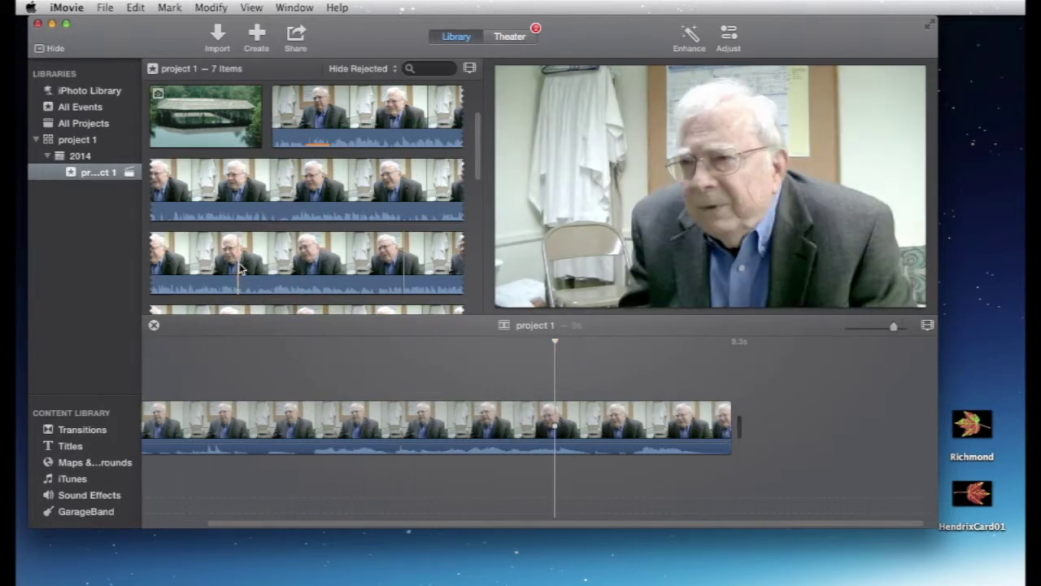
Add a second interview range of about 26 s, from the third filmstrip row, to the timeline's end and preview it
drag(257, 269, 323, 272)
click(314, 266)
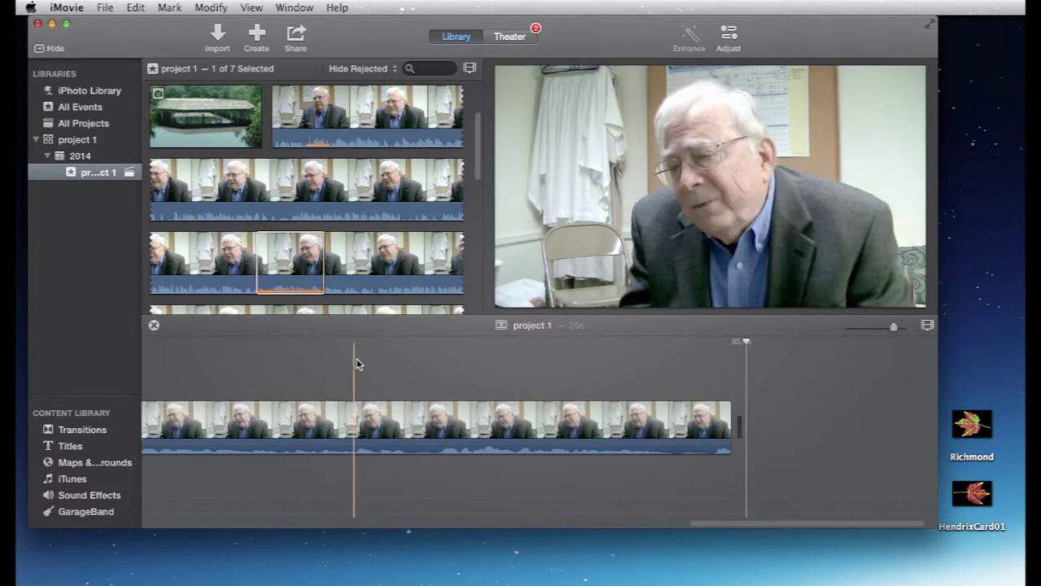
key(space)
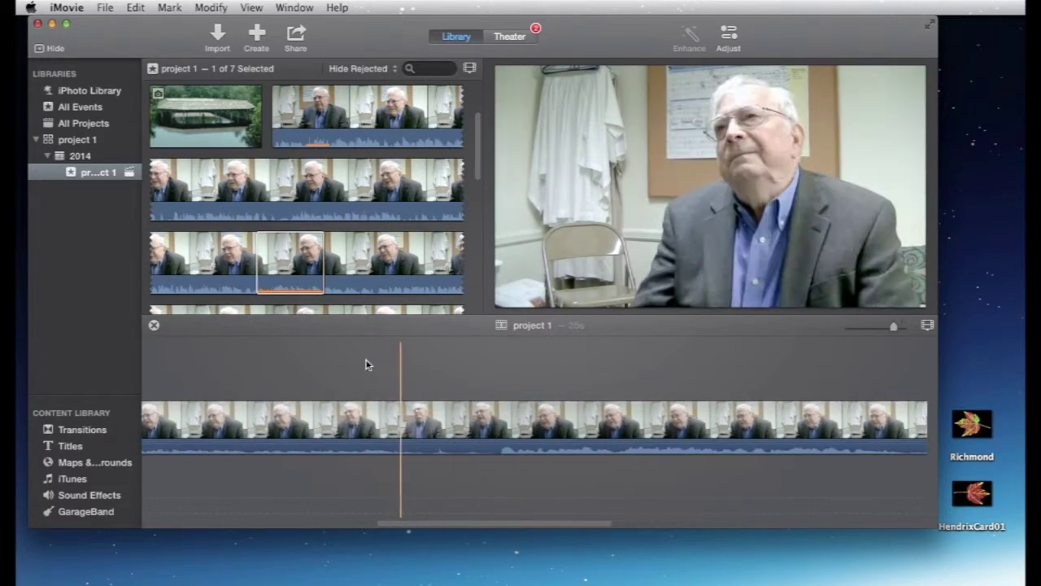
scroll(430, 374, left, 5)
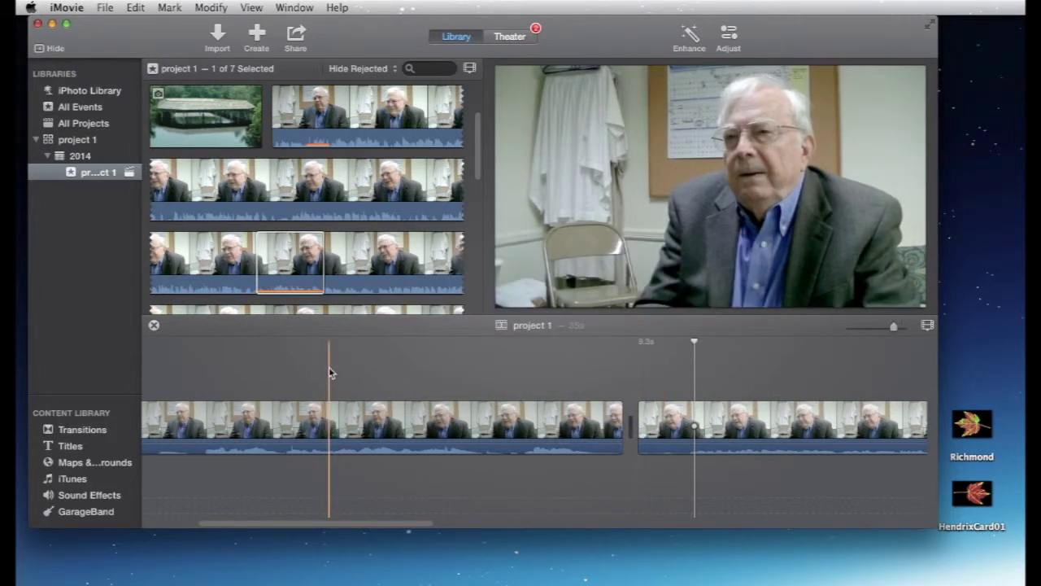
Examine the orange used-range markings on the interview filmstrip and compare them with the two clips in the timeline
click(357, 272)
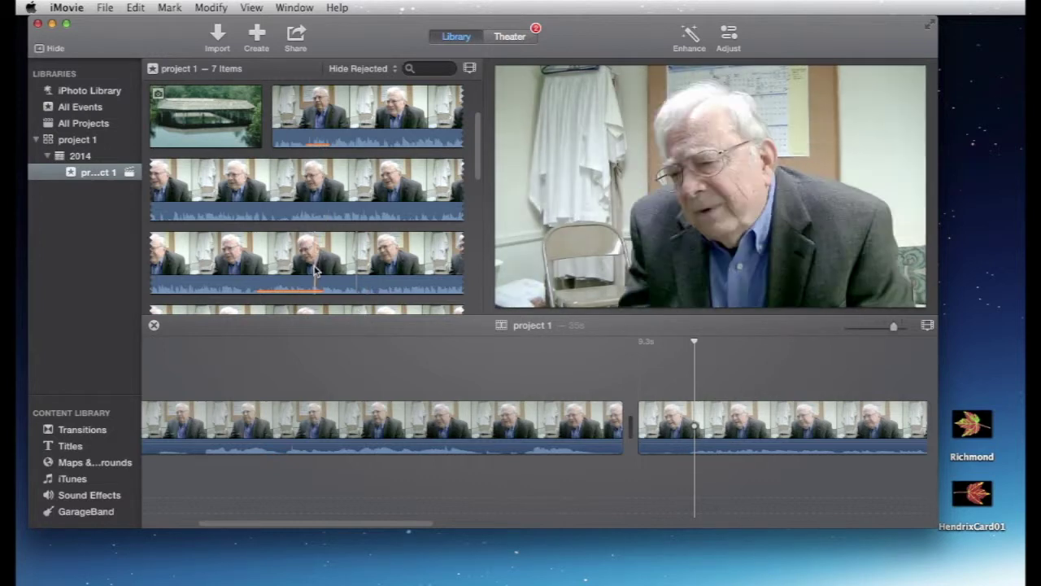
scroll(767, 423, right, 5)
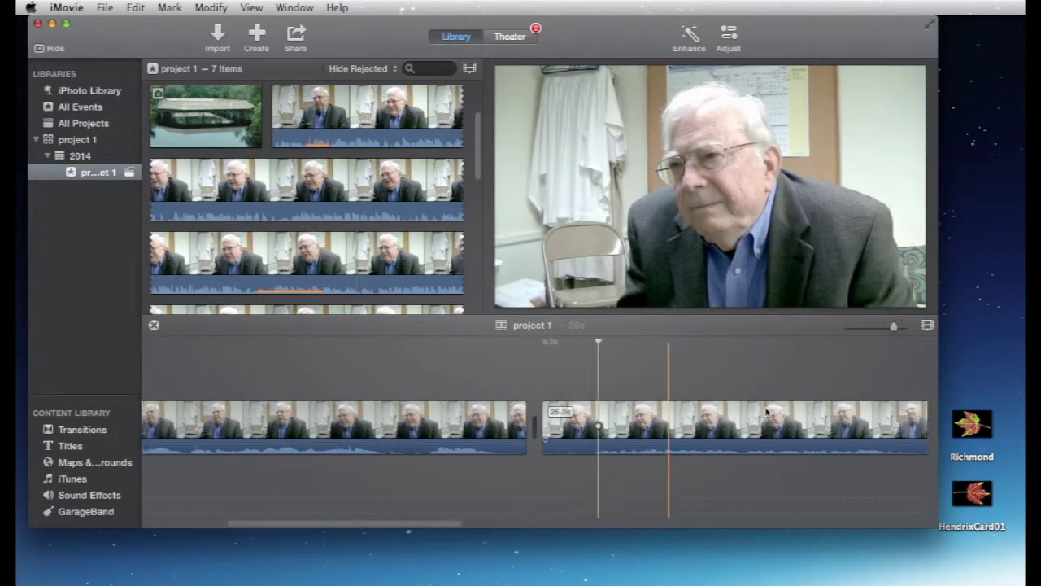
scroll(720, 415, left, 10)
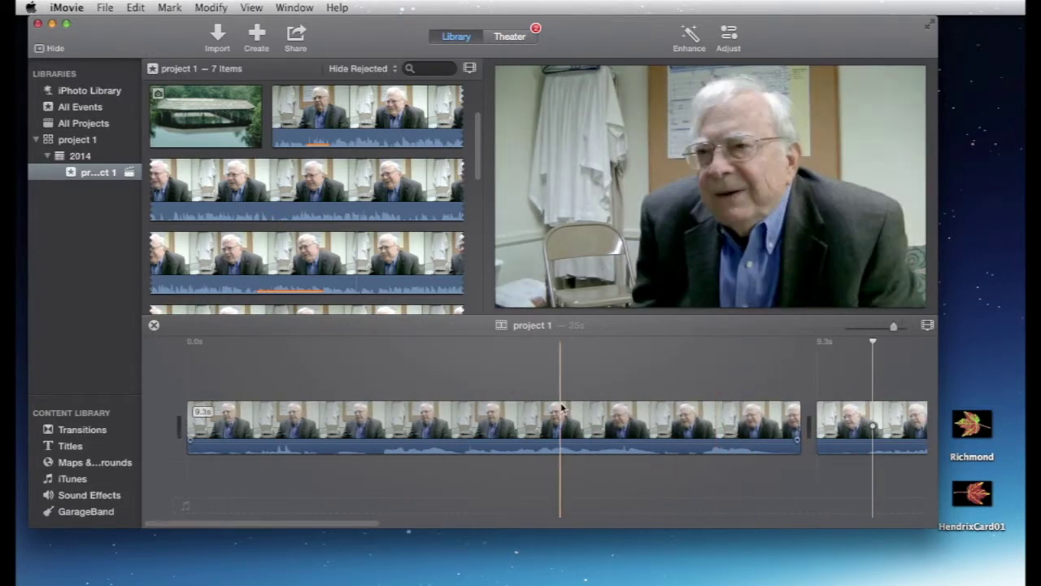
scroll(565, 407, right, 10)
scroll(567, 407, right, 4)
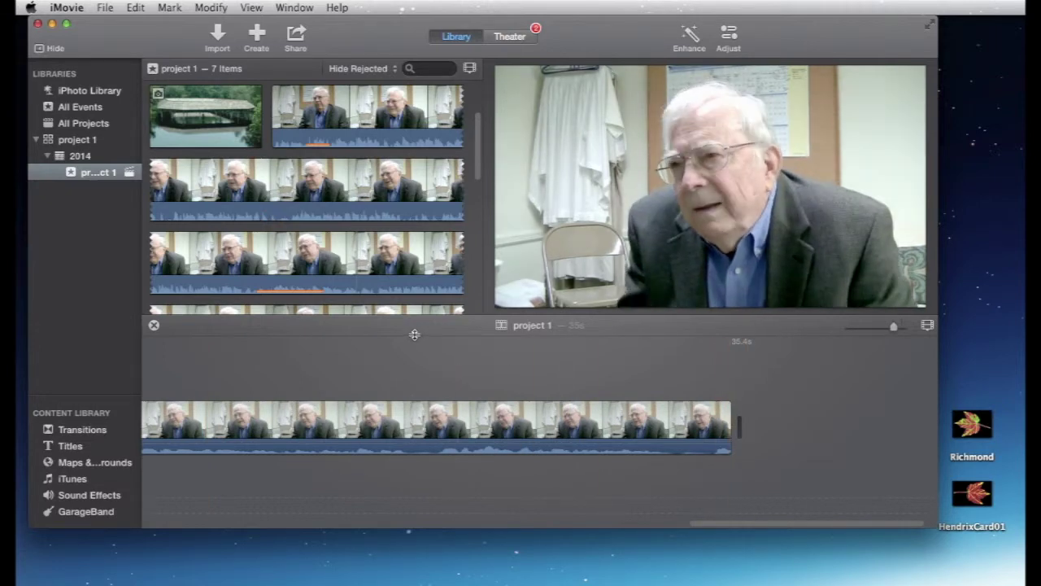
scroll(385, 268, up, 3)
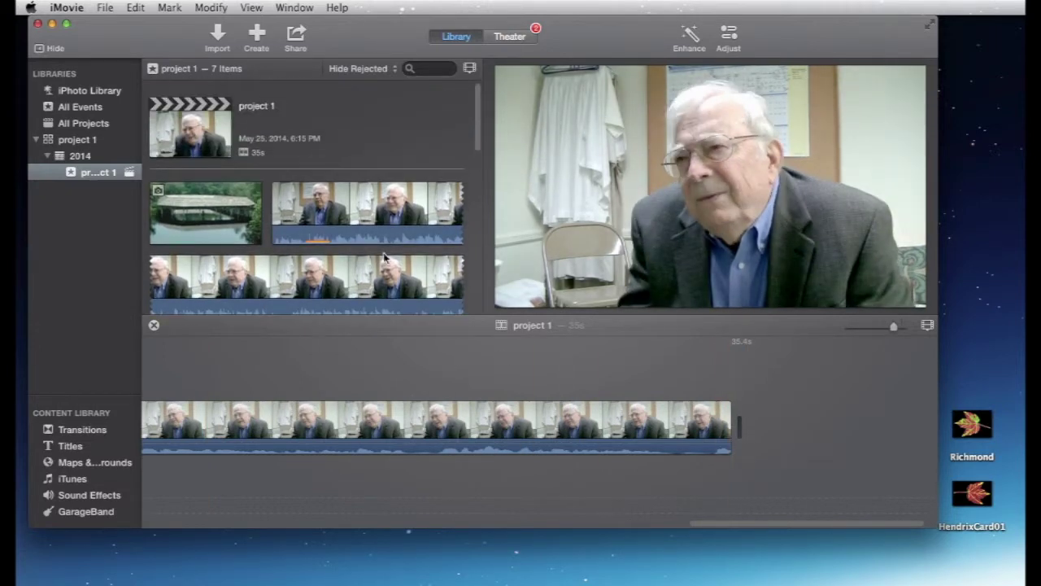
scroll(383, 257, down, 4)
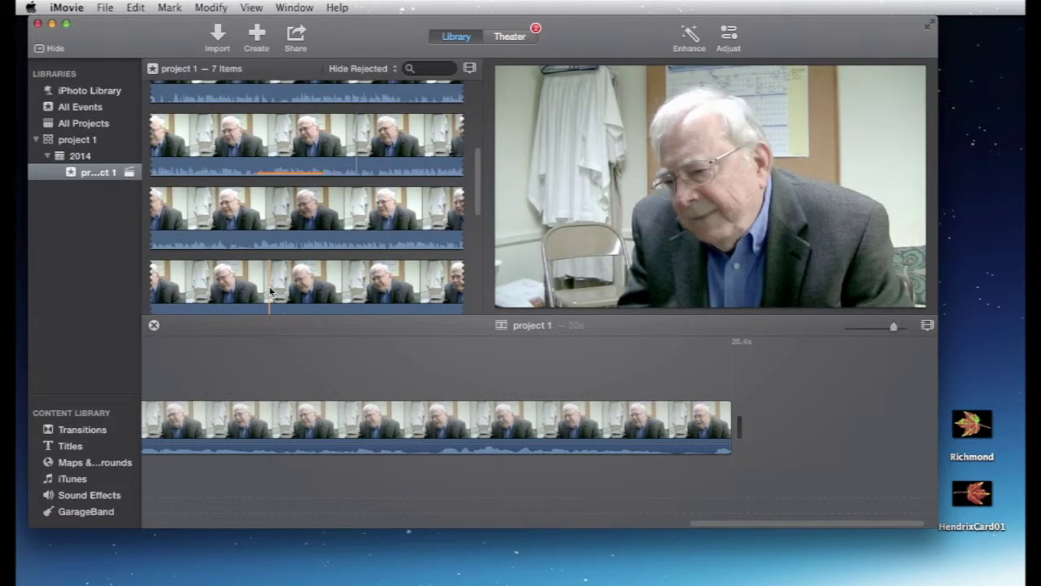
scroll(280, 281, up, 2)
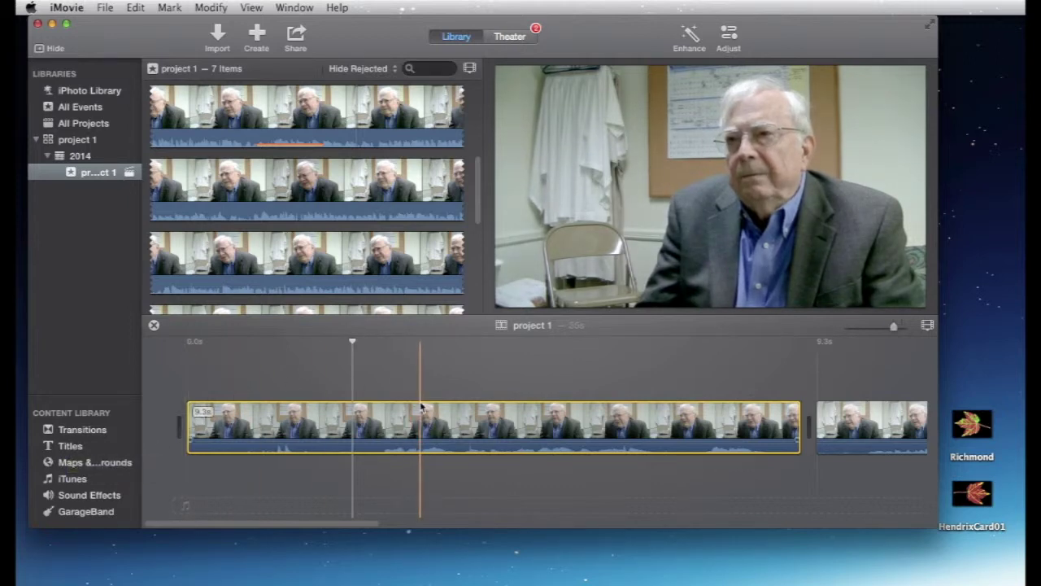
Reveal the 26 s timeline clip's source range in the event using Reveal in Event
click(381, 430)
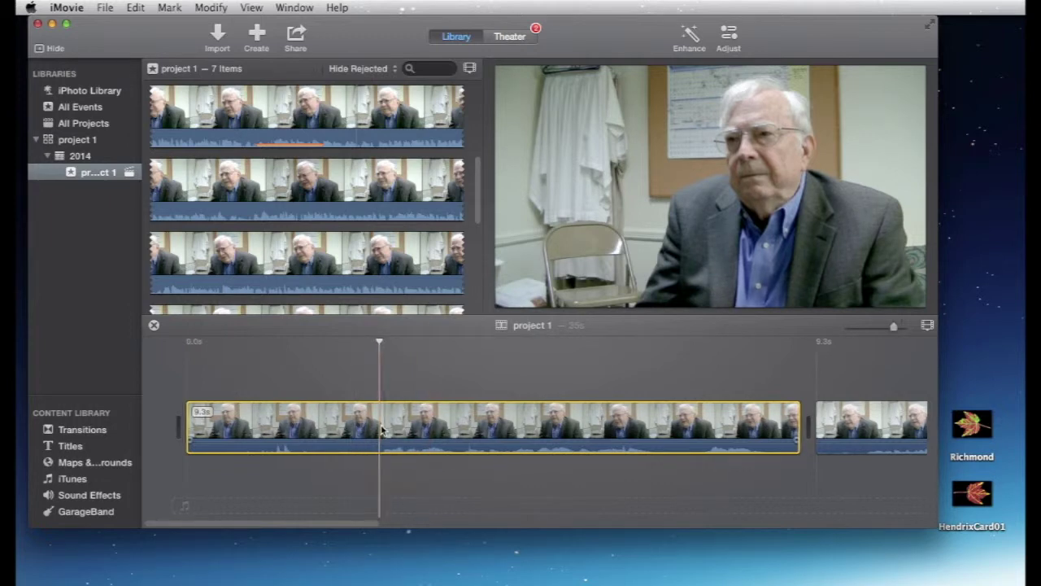
scroll(383, 430, right, 5)
scroll(382, 430, left, 5)
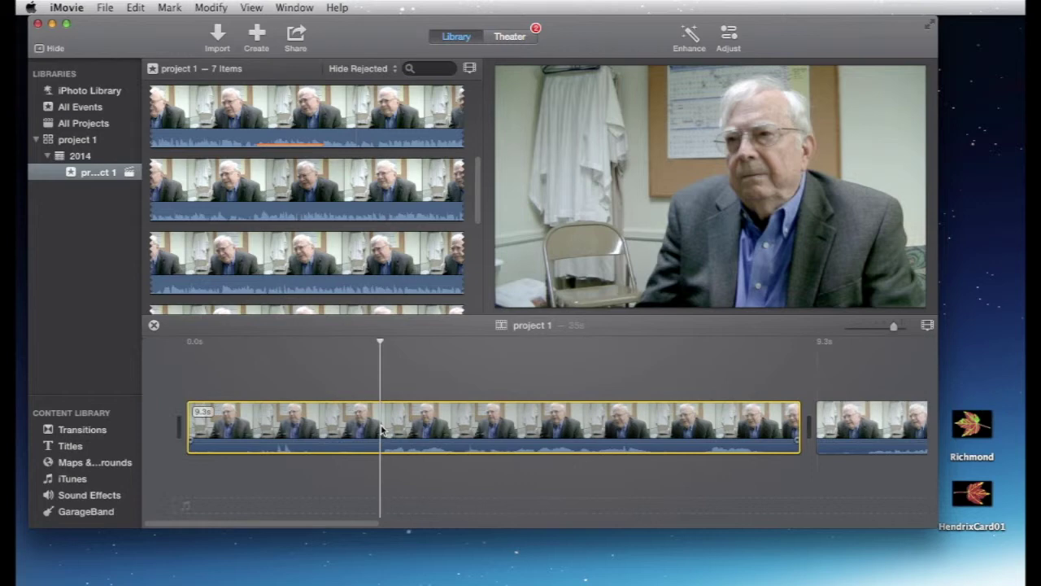
right_click(313, 426)
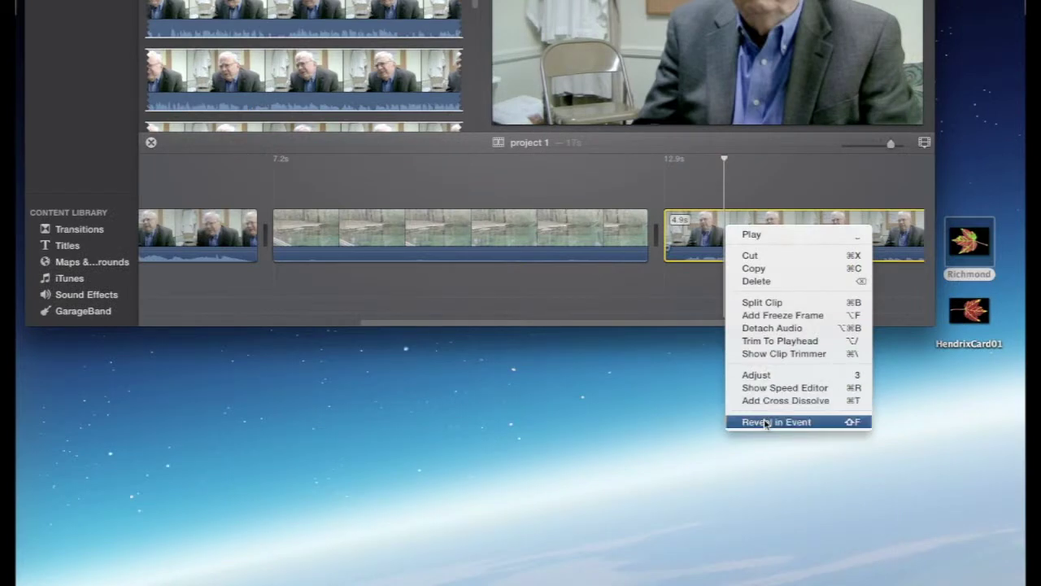
click(765, 422)
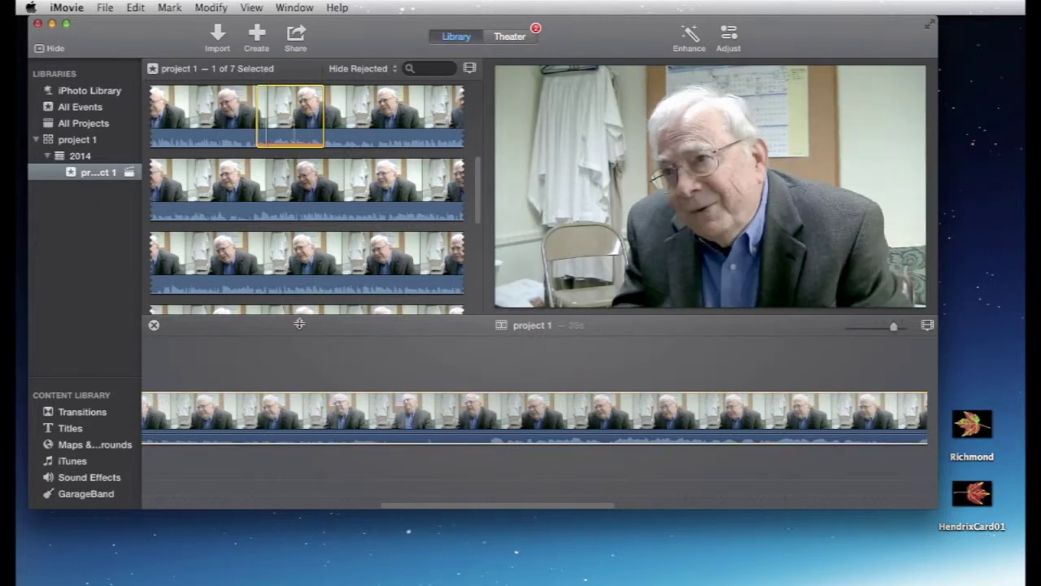
Select the first timeline clip and reveal its source range in the event
key(super+b)
scroll(309, 351, left, 5)
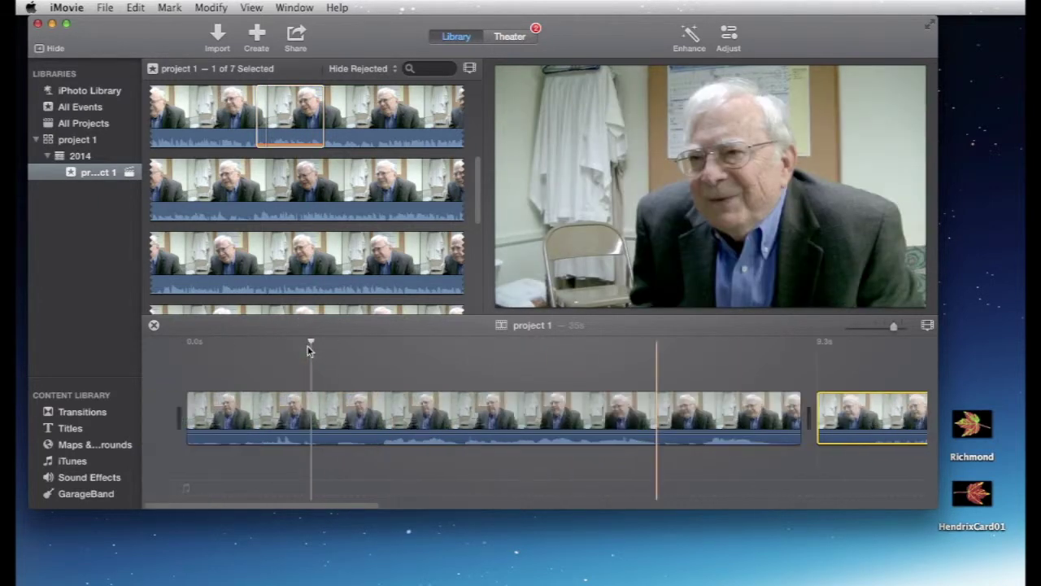
click(338, 413)
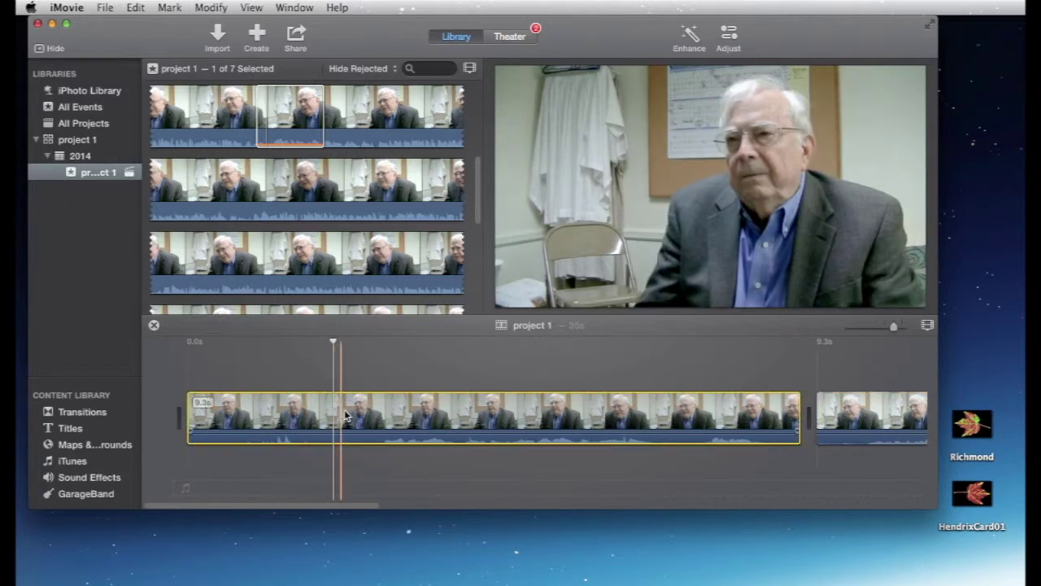
right_click(341, 413)
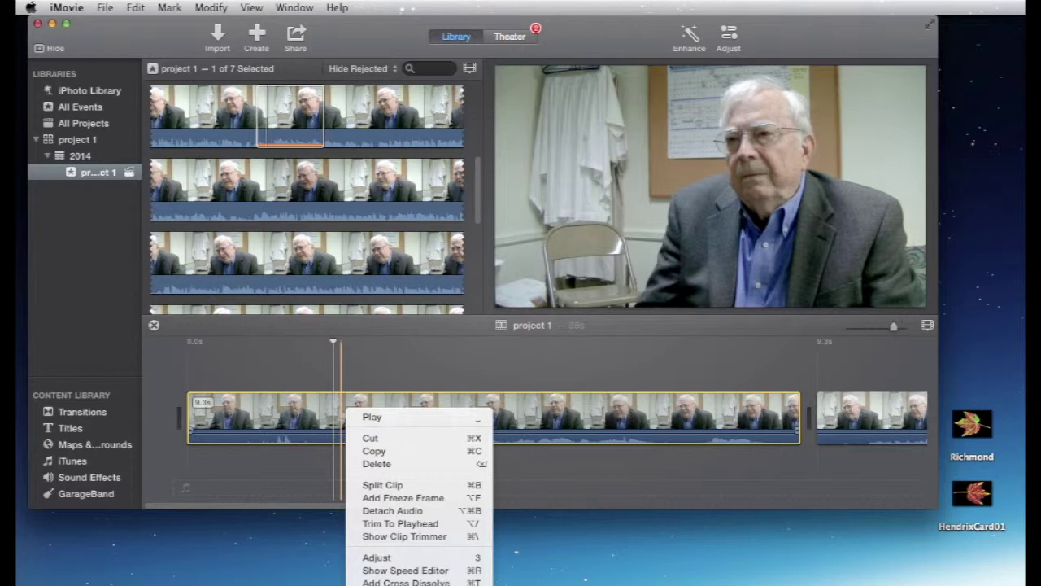
click(319, 116)
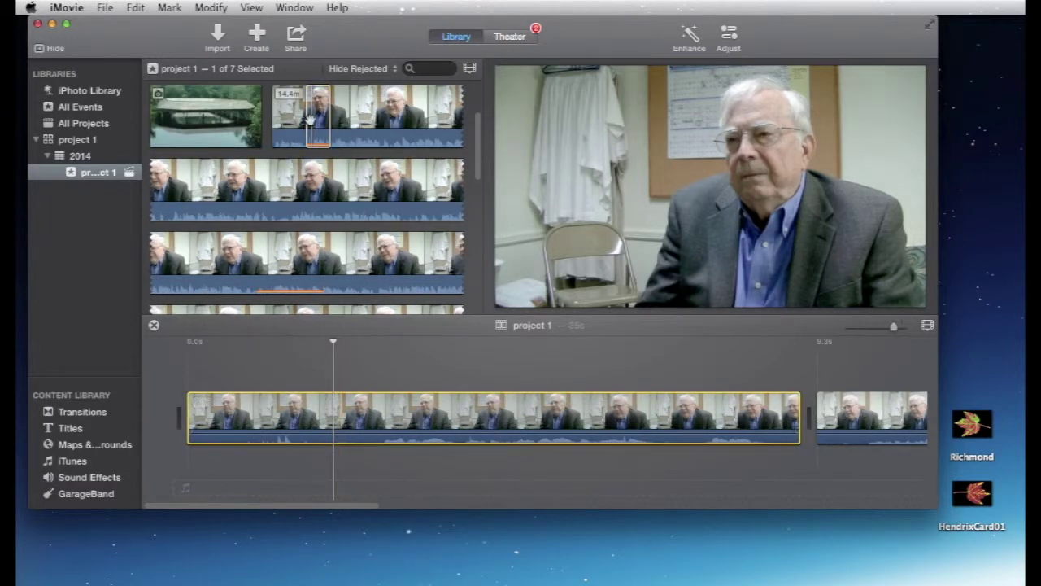
Shorten the end of the first timeline clip to 7.2 s and check the rest of the timeline
click(348, 415)
scroll(362, 362, right, 10)
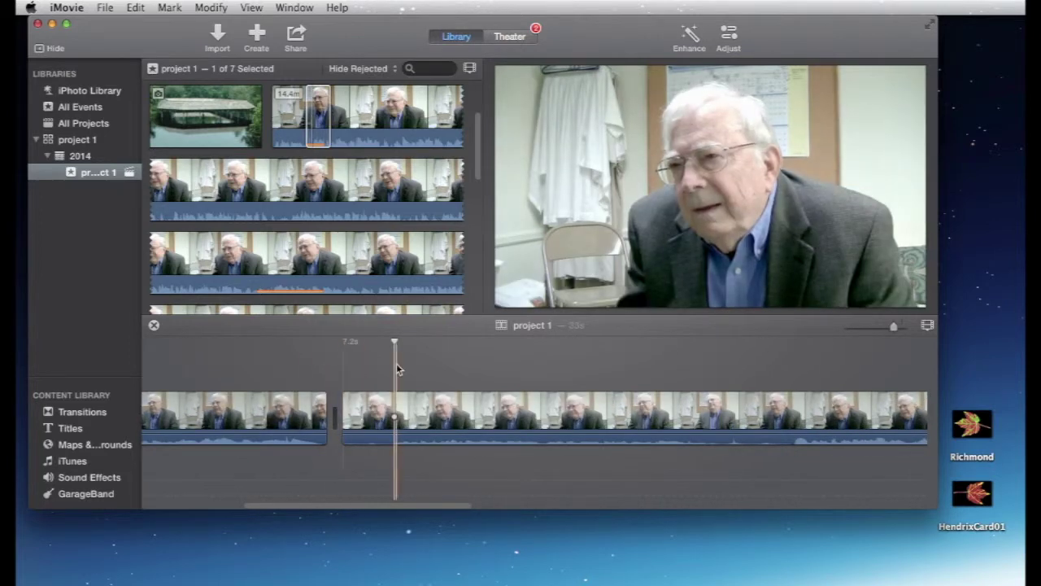
scroll(394, 366, right, 3)
scroll(393, 369, right, 5)
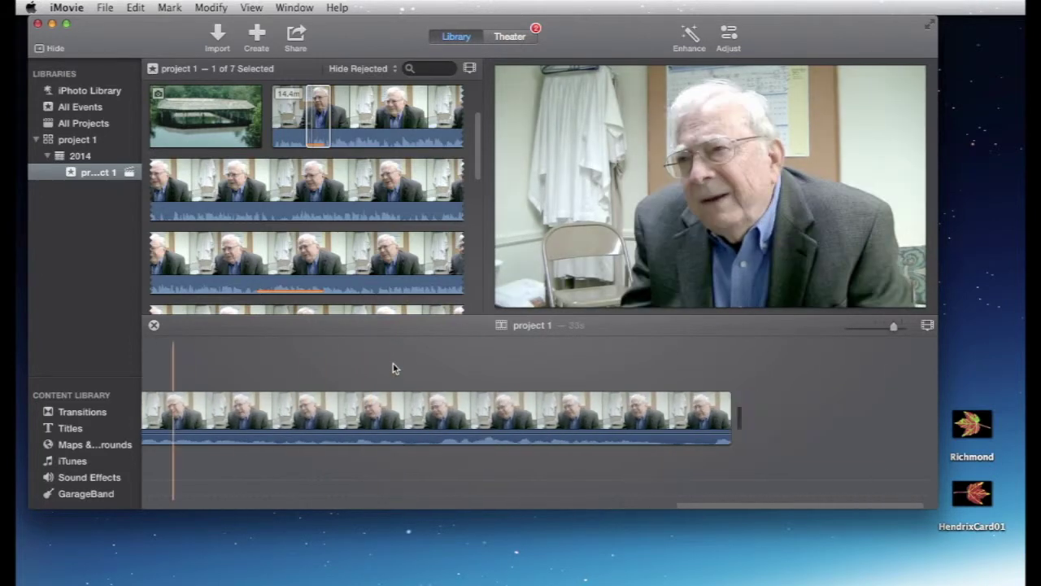
scroll(393, 366, left, 15)
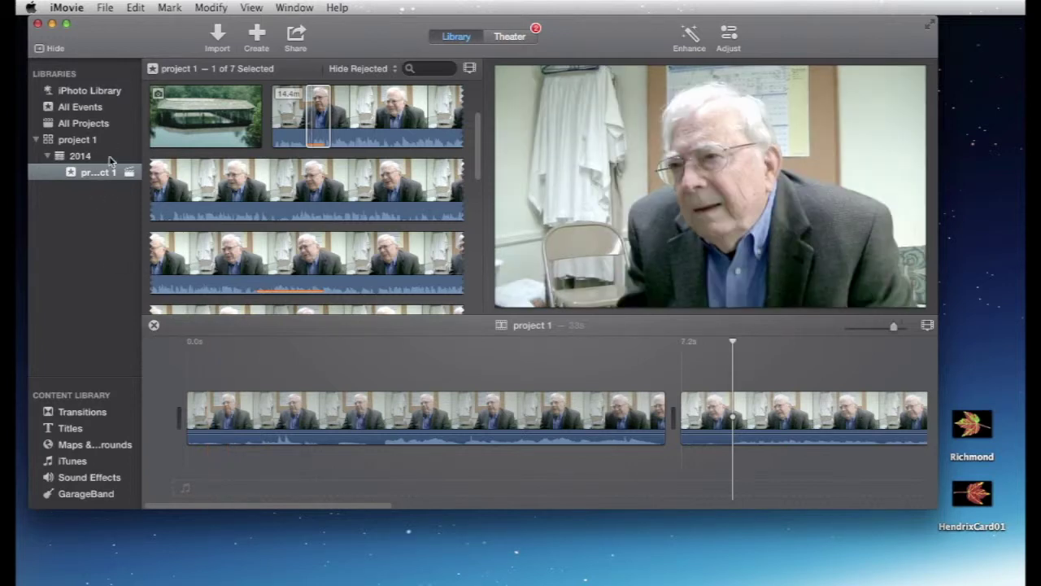
View the list of all projects, then return to the project 1 event
click(101, 177)
click(91, 124)
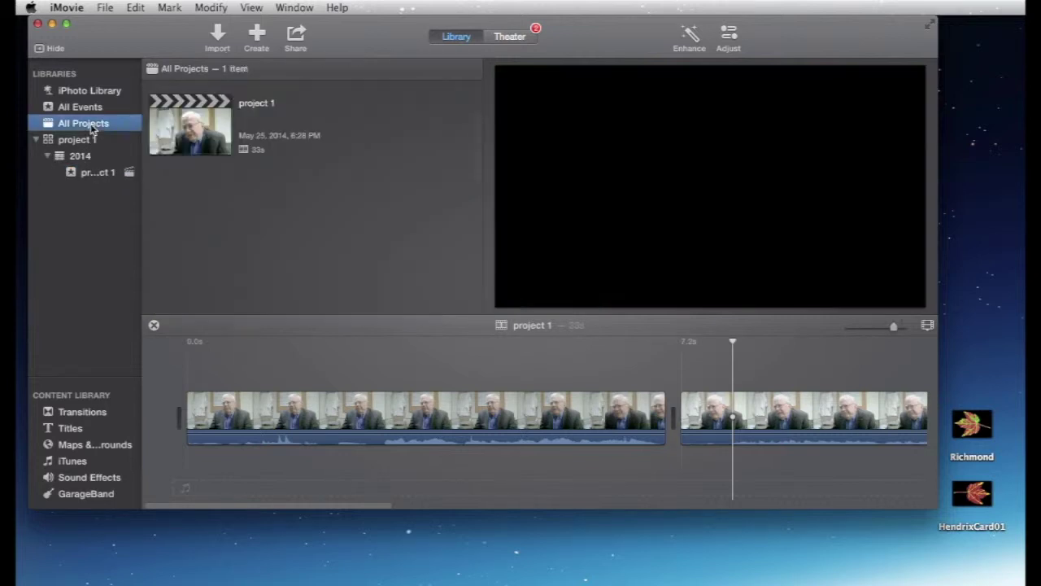
click(89, 172)
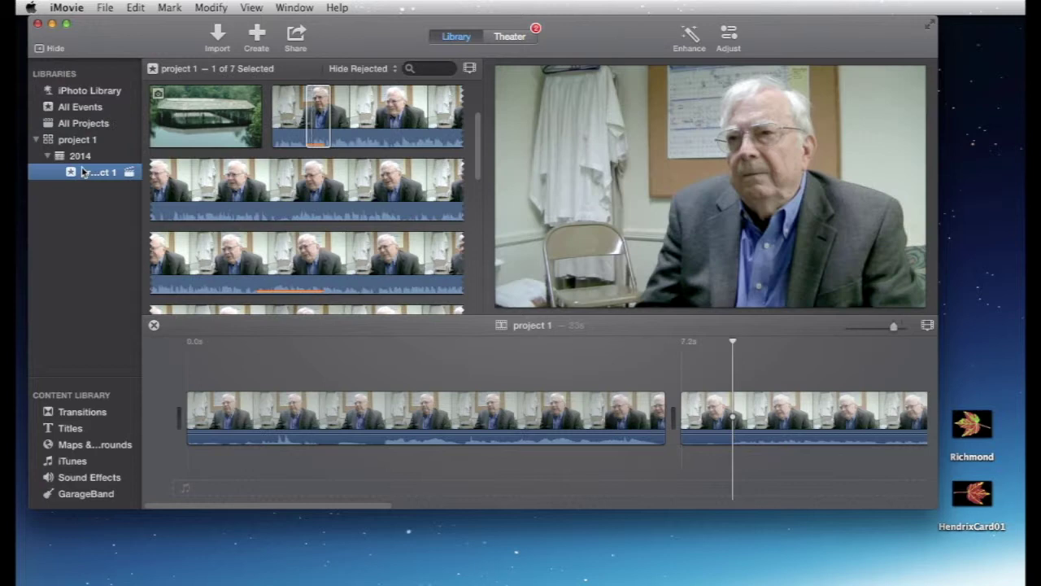
Create a new movie with No Theme named "project raw oral history" in the project 1 event
click(257, 34)
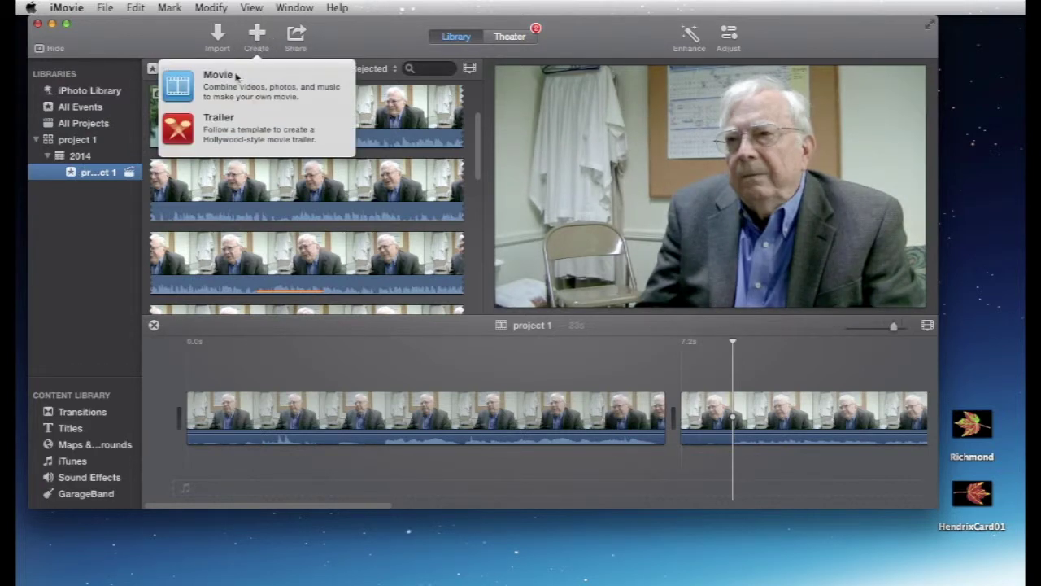
click(179, 87)
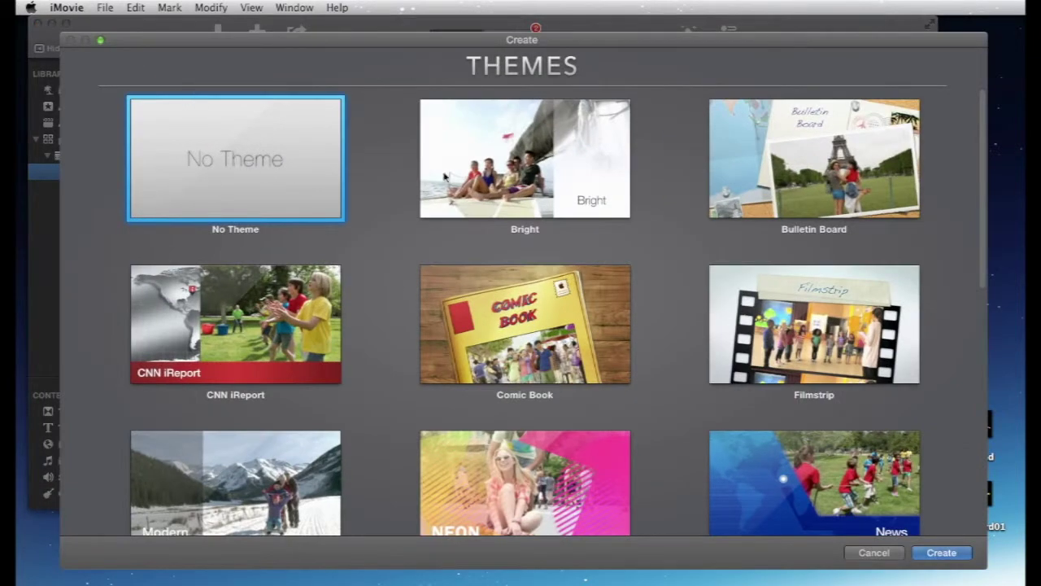
mouse_move(504, 173)
click(941, 553)
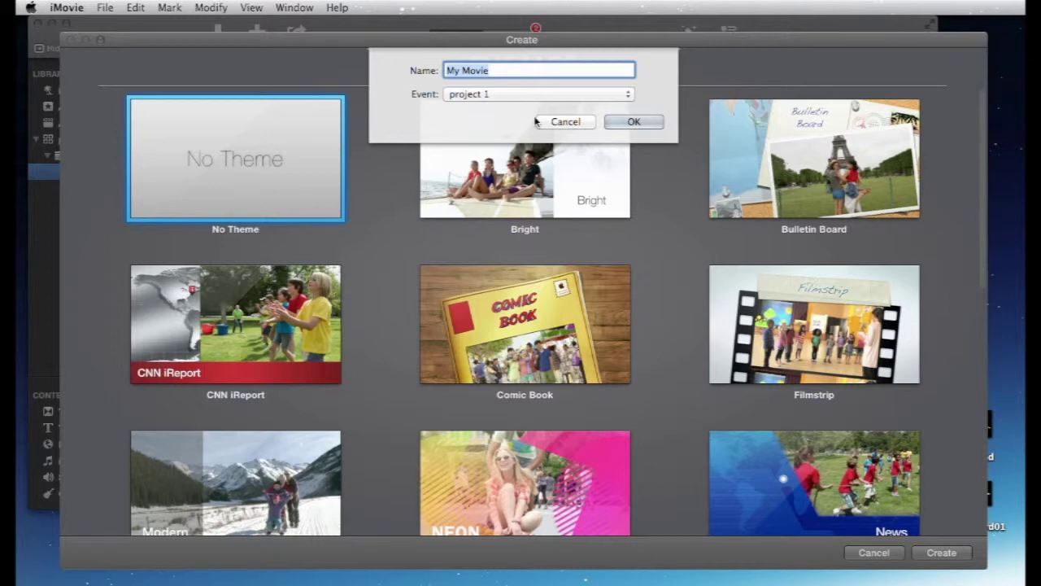
text(project raw orla)
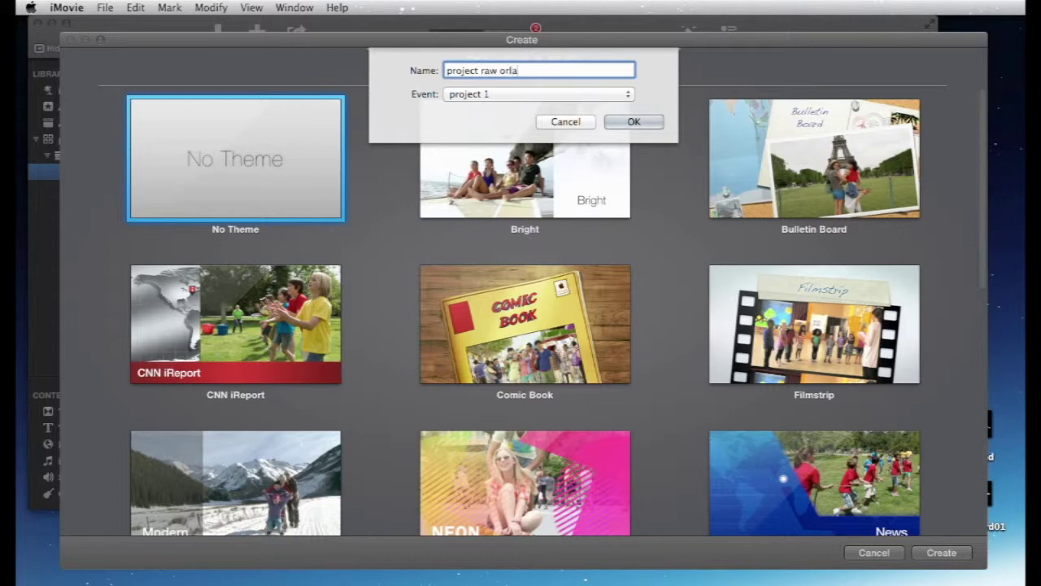
text(nd)
key(BackSpace)
key(BackSpace)
key(BackSpace)
key(BackSpace)
text(al history)
key(Return)
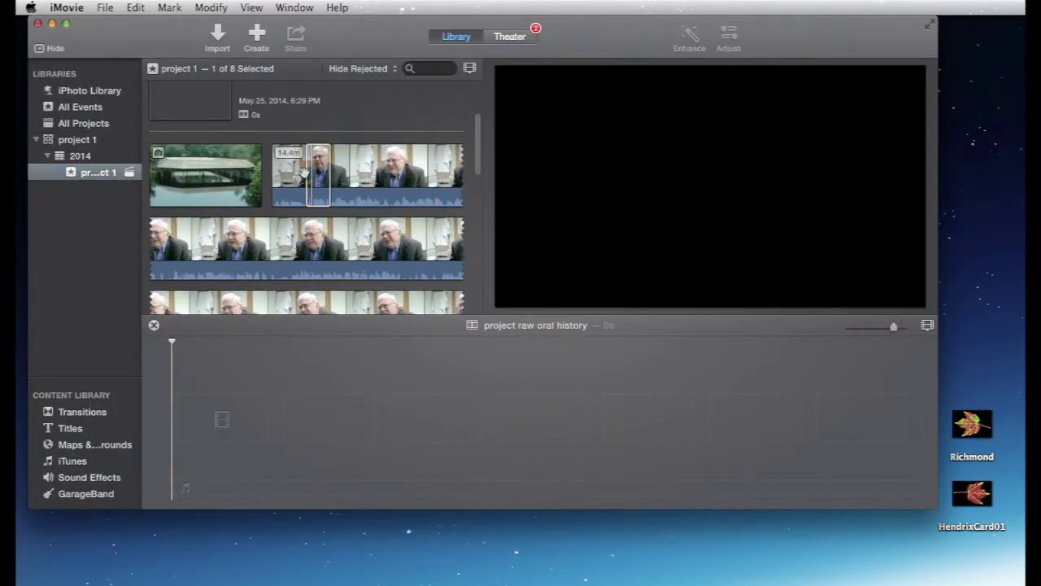
Add the entire 14.4-minute interview clip to the empty project raw oral history timeline
click(287, 194)
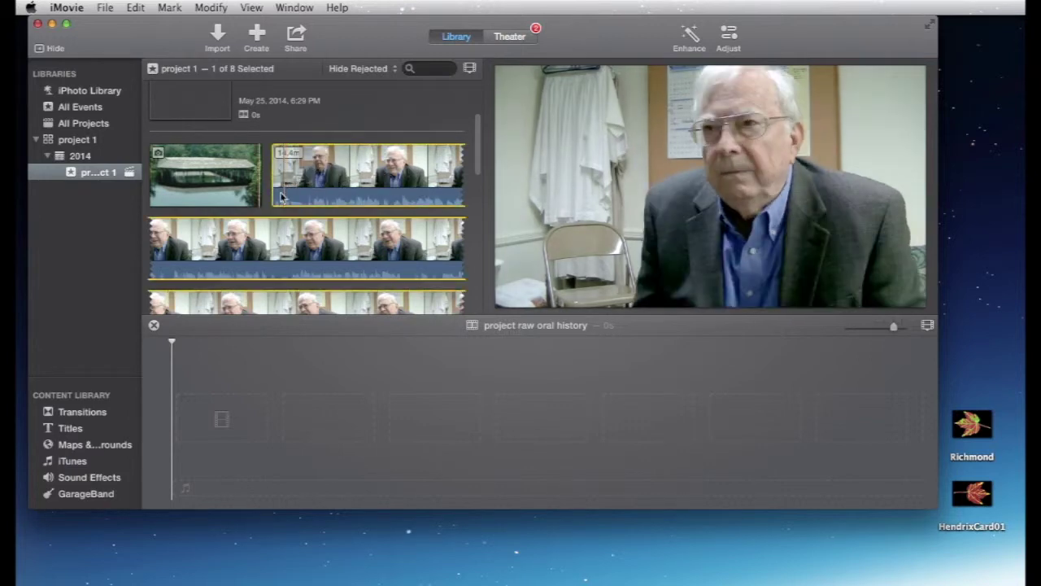
scroll(366, 219, down, 5)
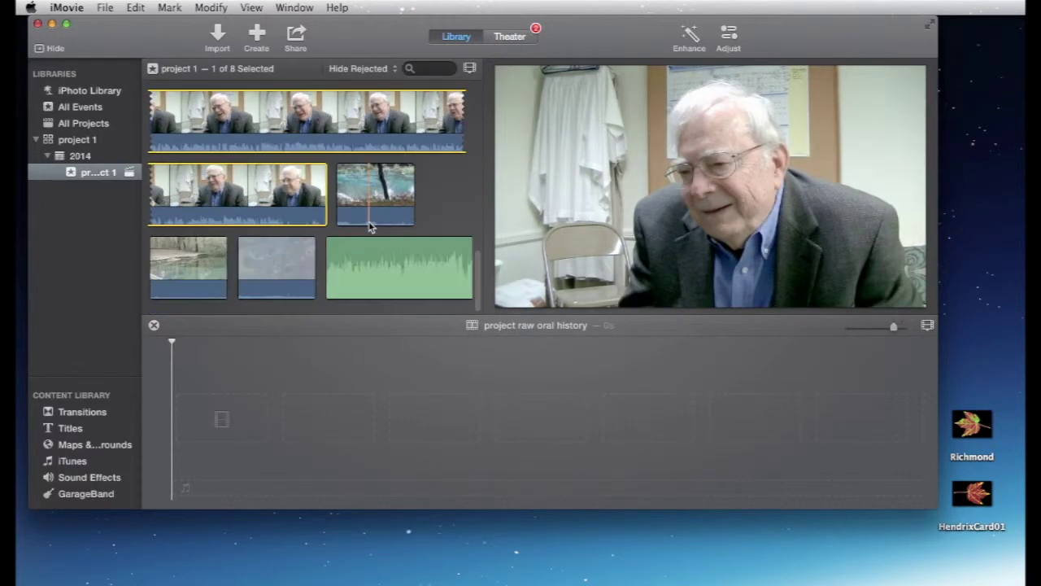
key(e)
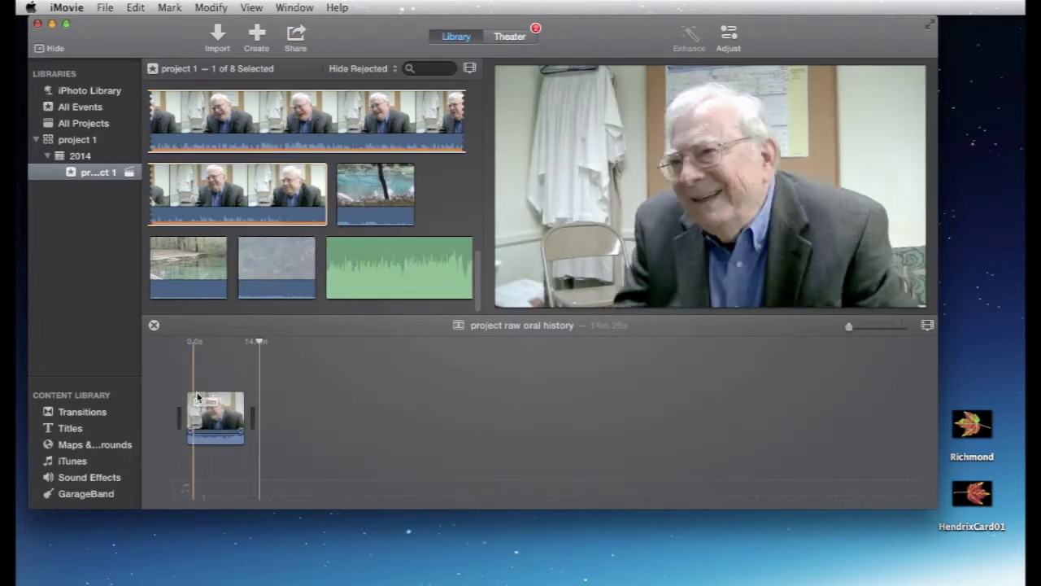
Split the interview clip in the raw oral history timeline at about 7.6 and 7.7 minutes, isolating a 7.1 s segment
scroll(260, 205, up, 5)
scroll(261, 205, up, 3)
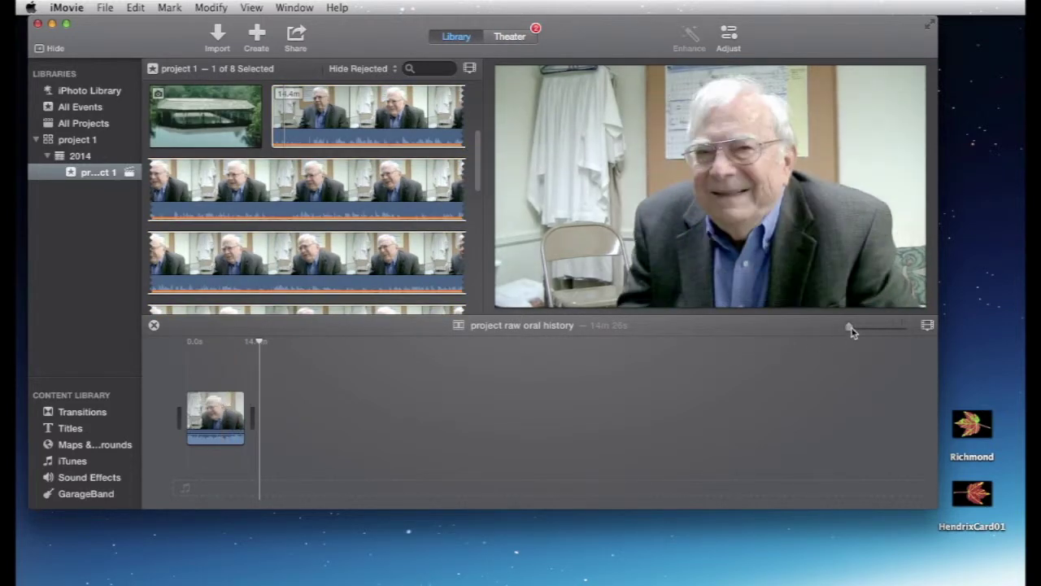
drag(851, 328, 888, 330)
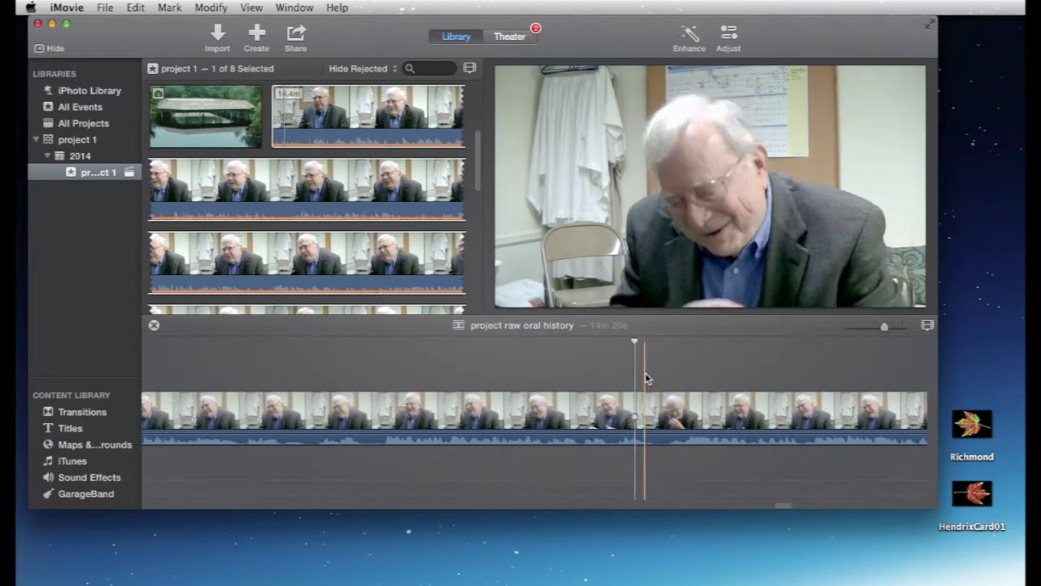
scroll(488, 383, left, 5)
click(488, 384)
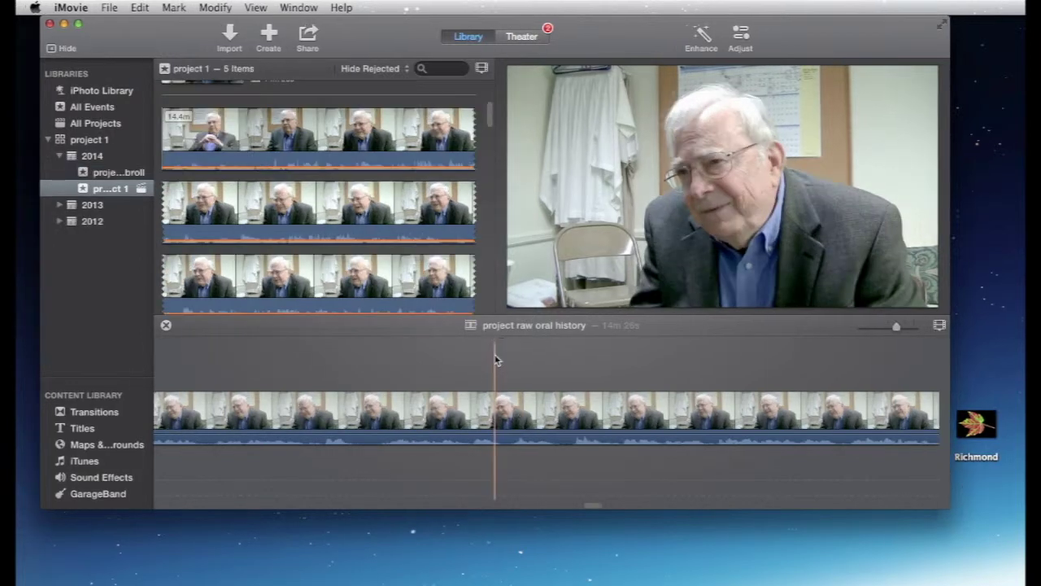
click(398, 408)
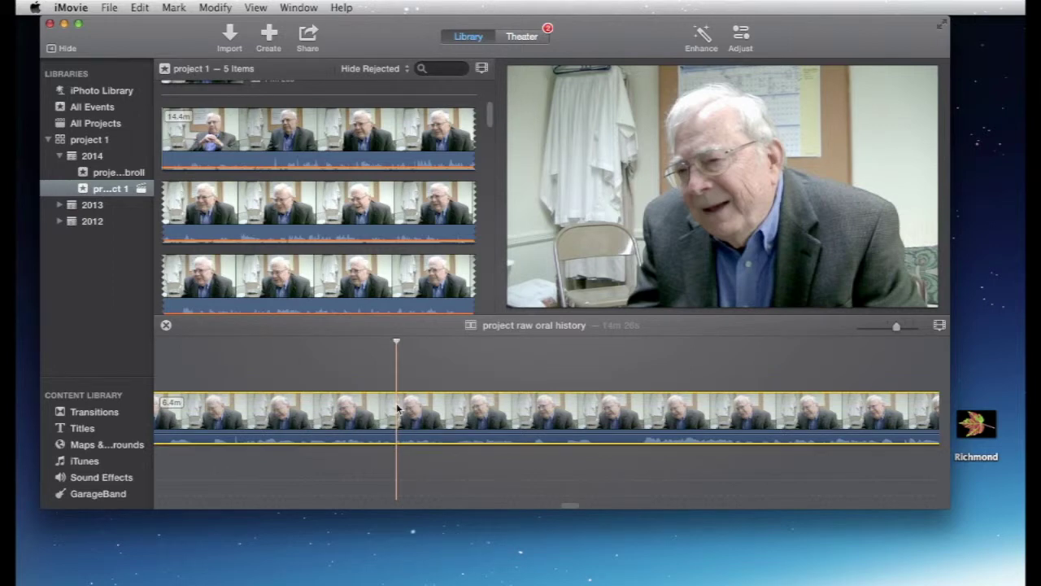
key(super+b)
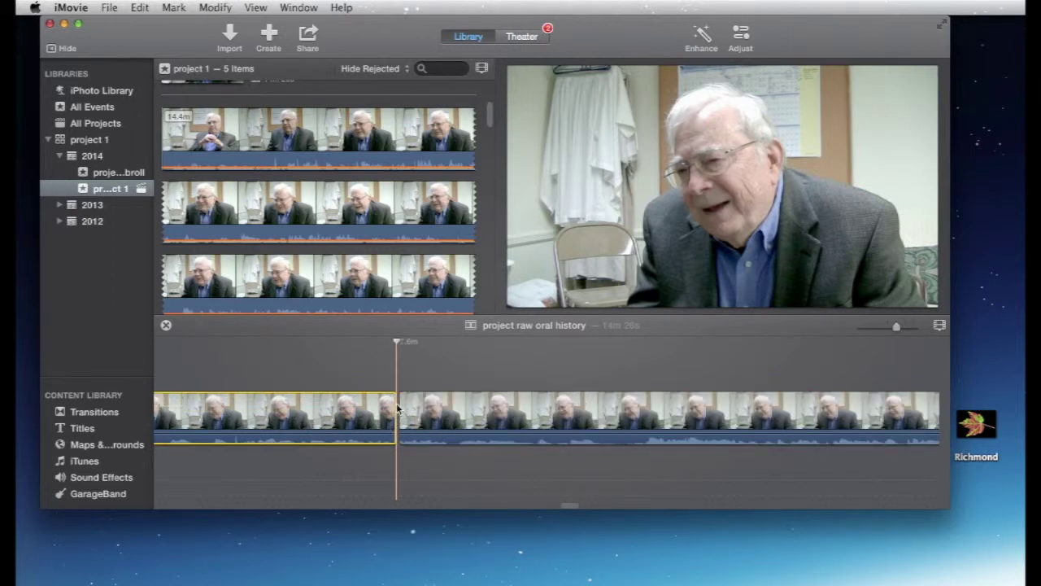
click(638, 399)
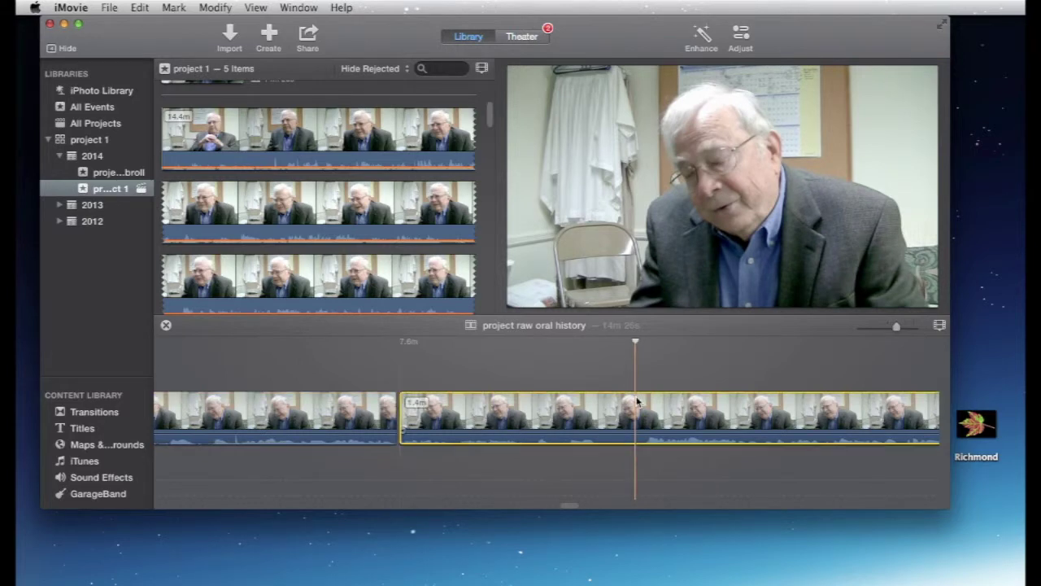
key(super+b)
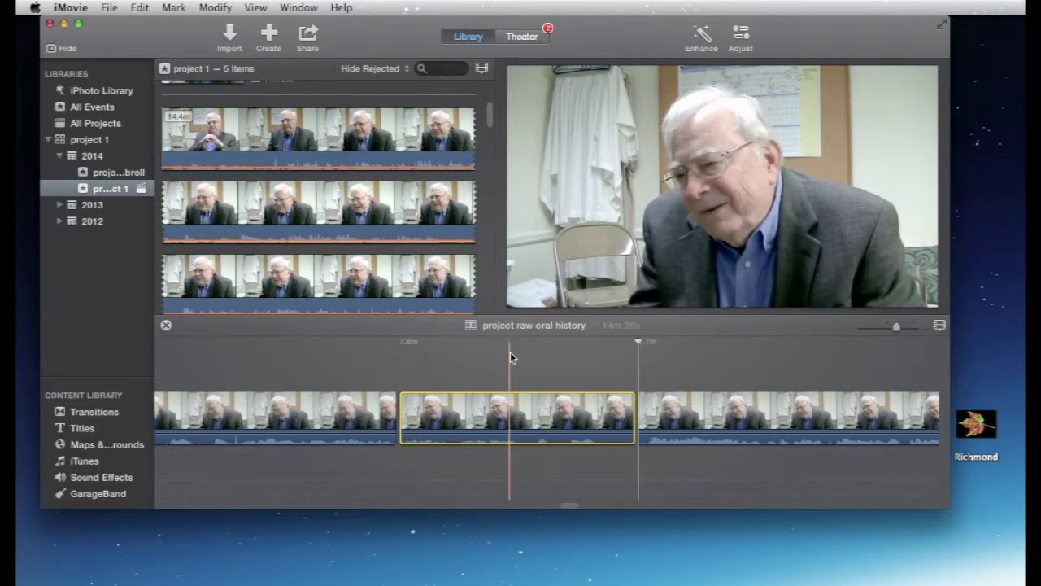
key(Delete)
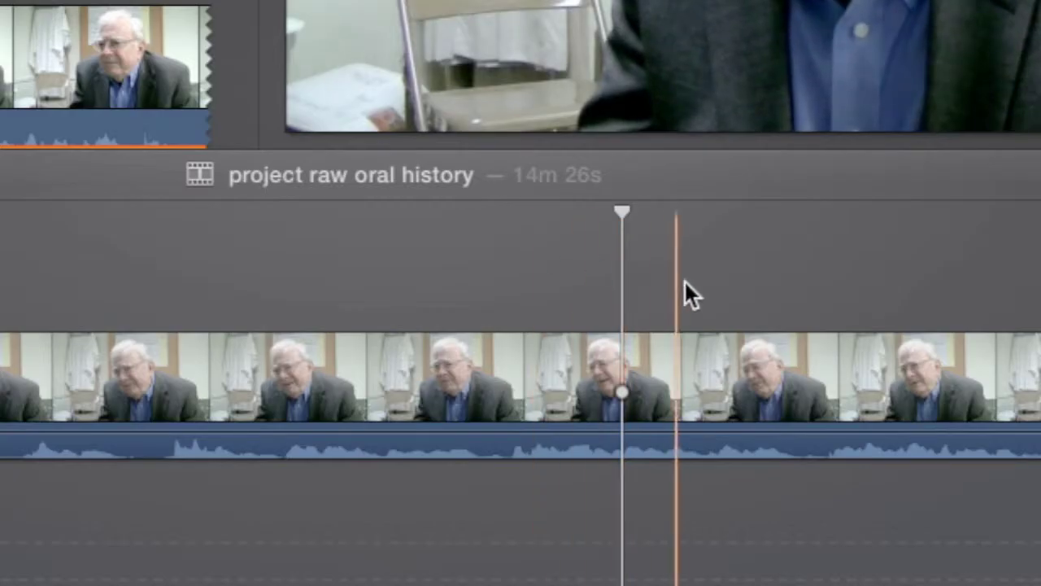
Split the remaining interview footage again at about 8.2 minutes in the raw oral history timeline
click(479, 394)
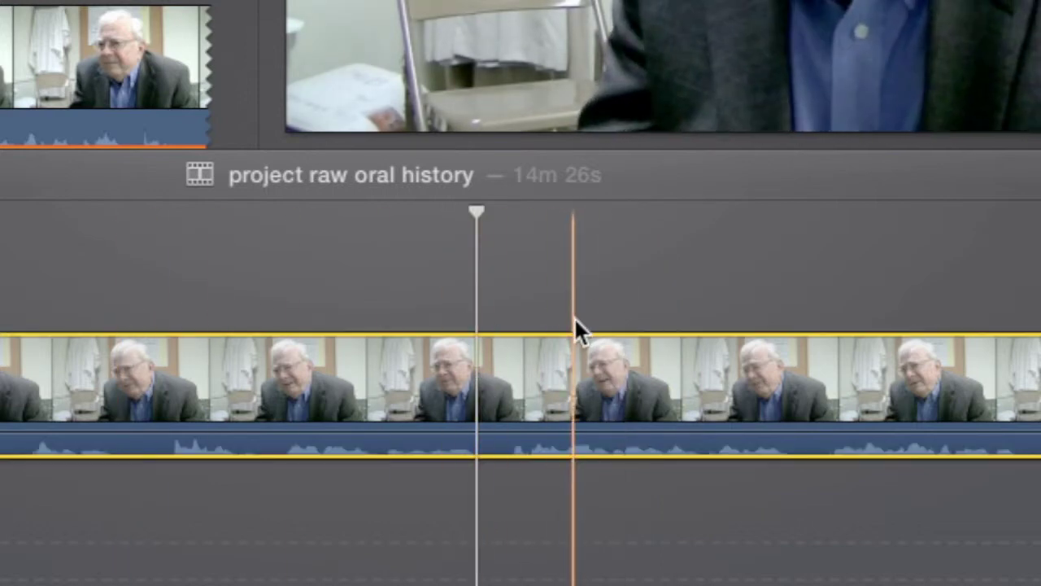
click(553, 295)
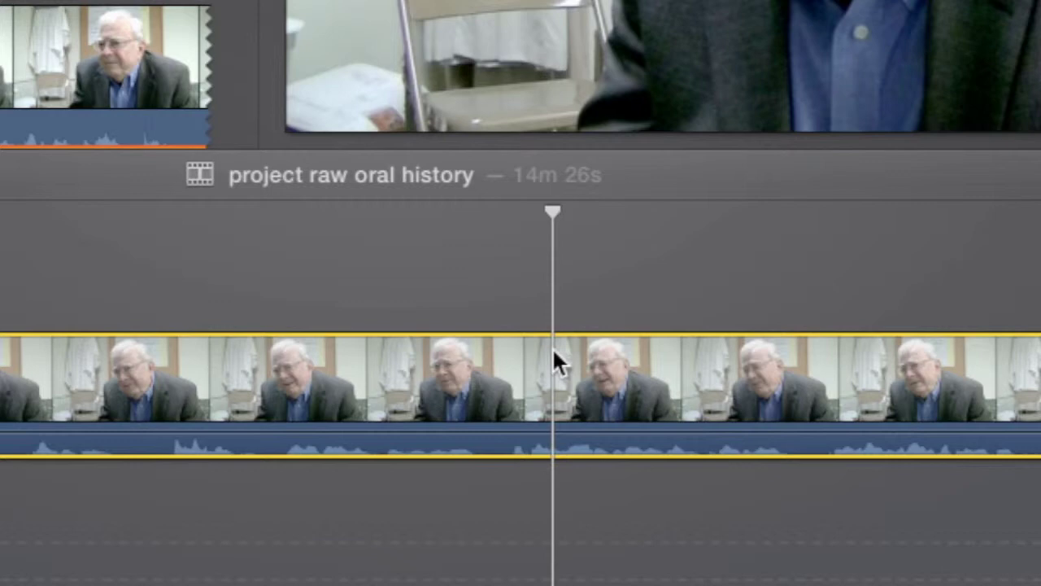
key(super+b)
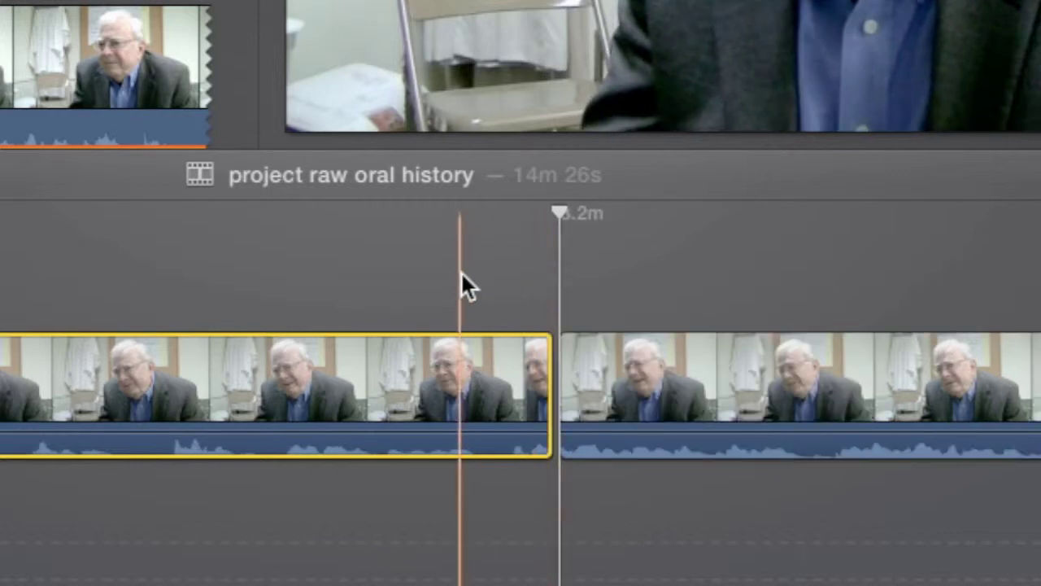
click(460, 277)
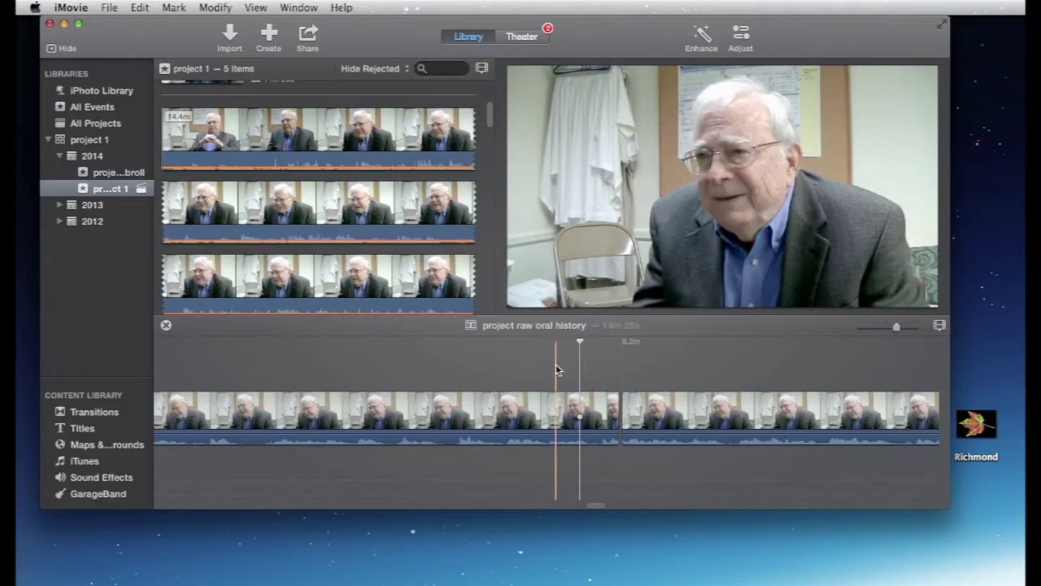
Copy the 7.1 s interview segment from the raw oral history timeline and paste it after "the end" title in project 1
scroll(556, 368, left, 5)
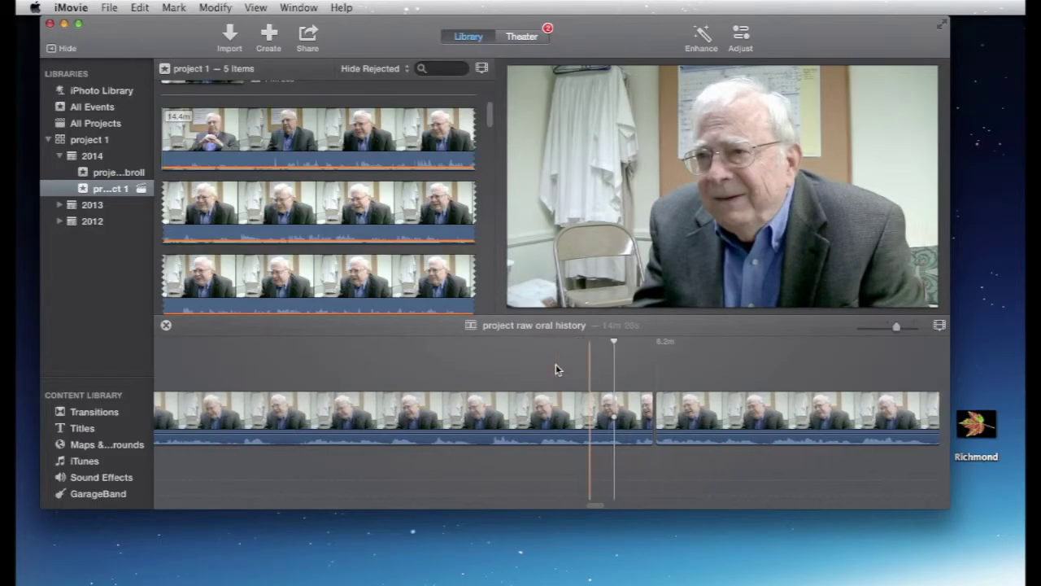
scroll(556, 369, right, 10)
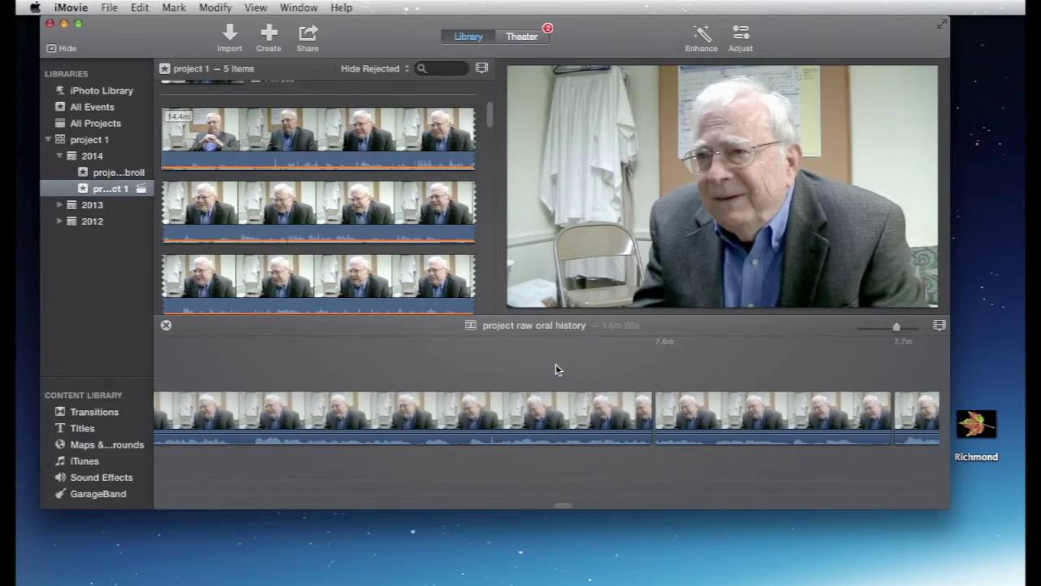
click(466, 415)
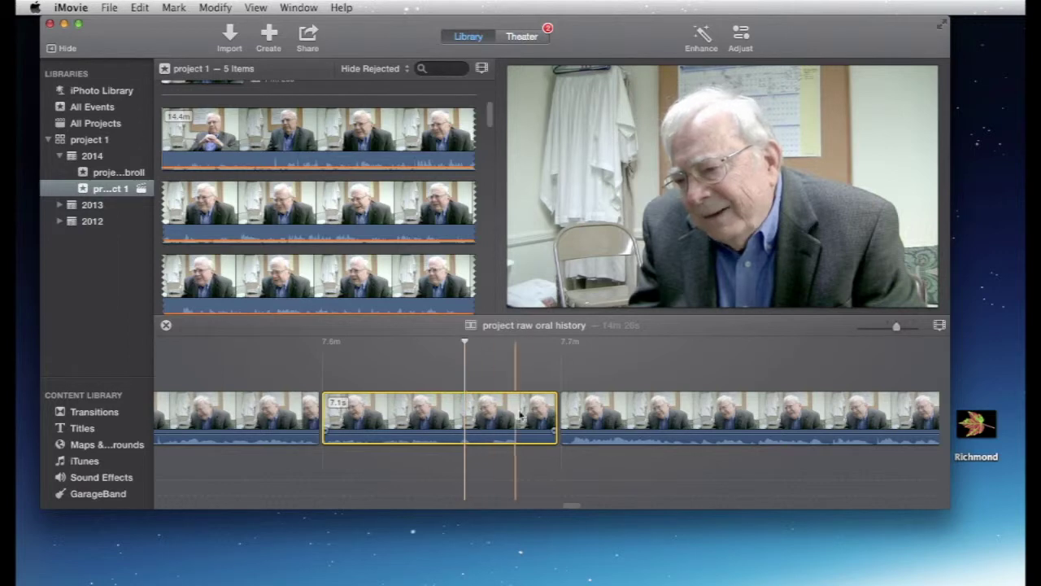
click(112, 124)
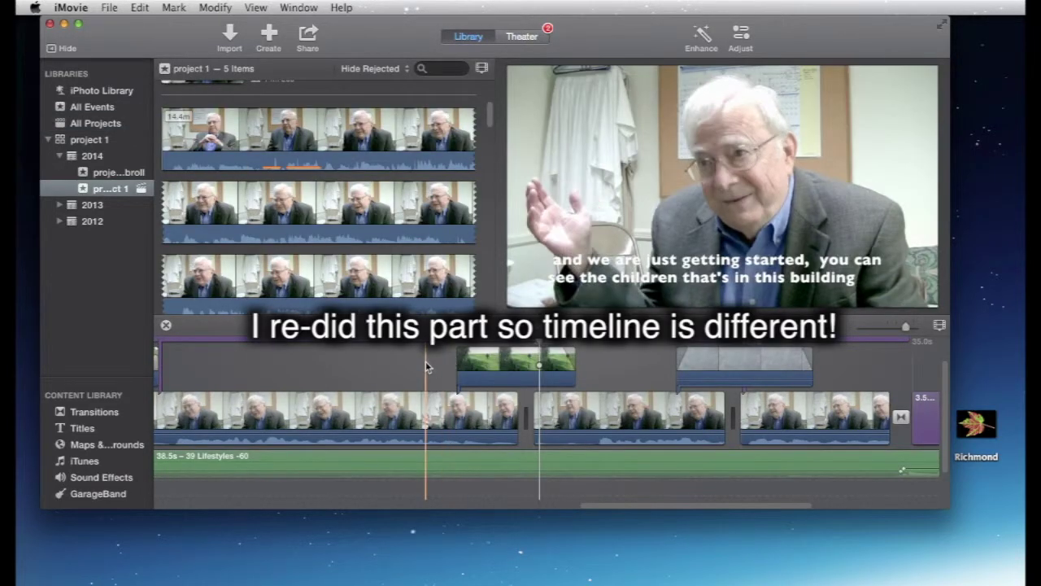
scroll(425, 365, right, 5)
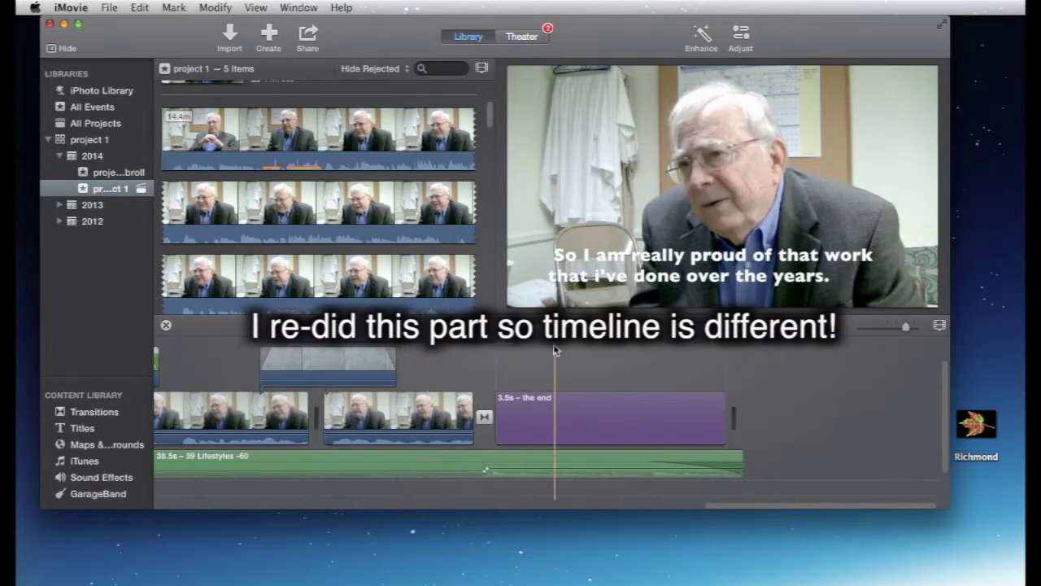
key(super+v)
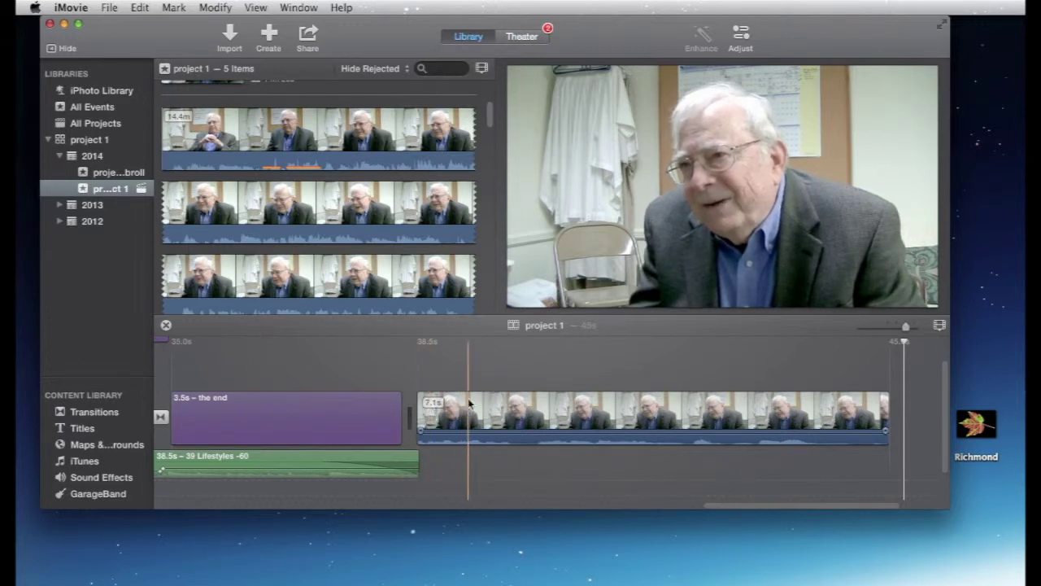
Reopen project raw oral history from the list of all projects and look through the split segments in its timeline
click(95, 124)
double_click(195, 127)
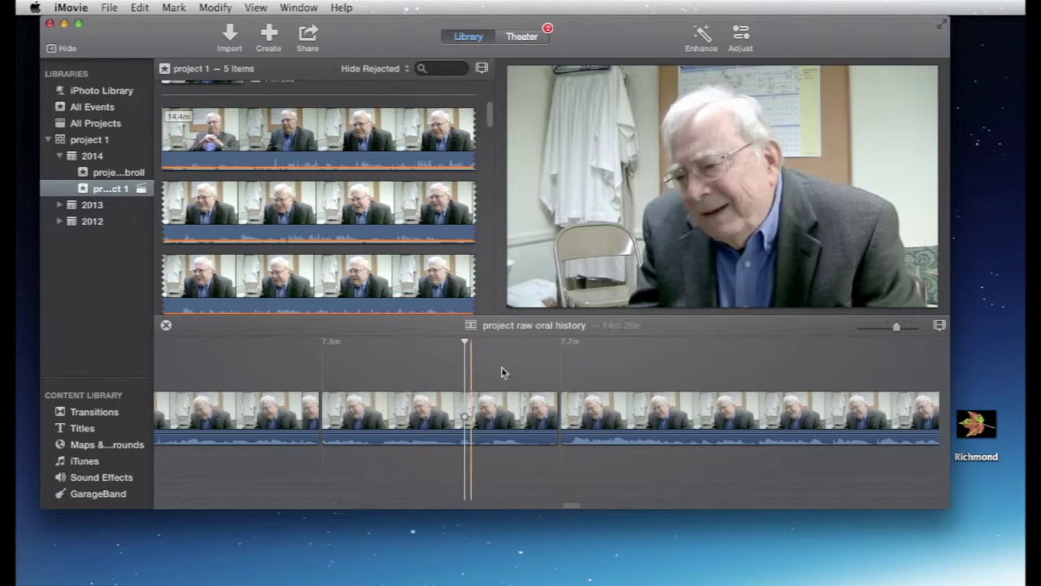
scroll(610, 378, right, 15)
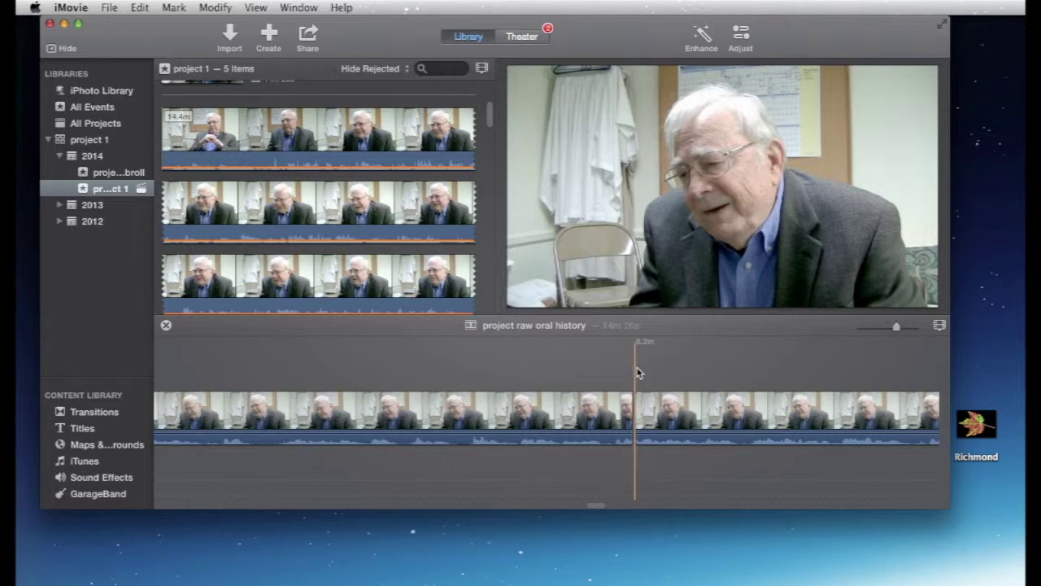
scroll(636, 370, right, 5)
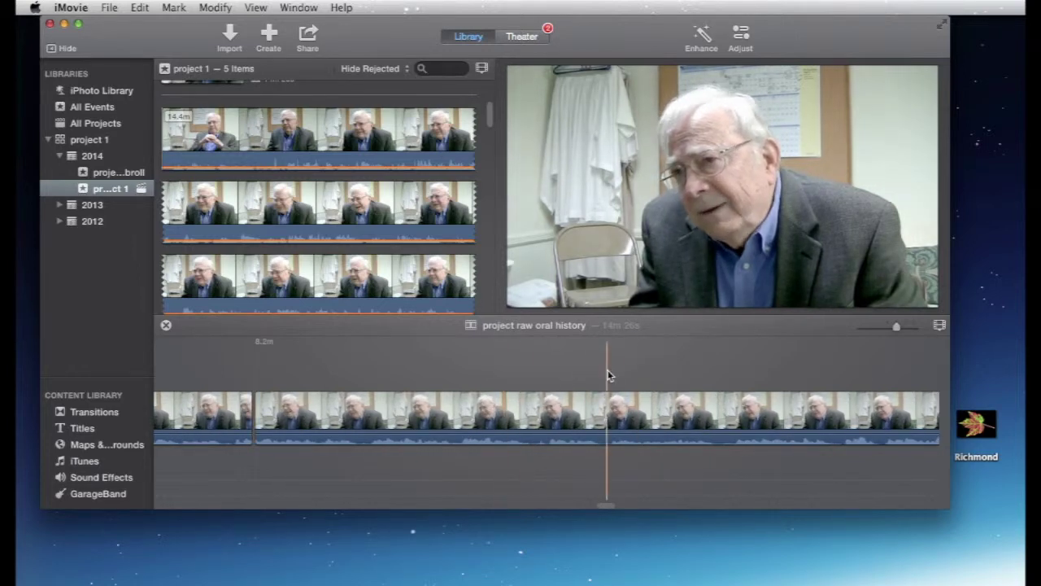
scroll(608, 374, left, 5)
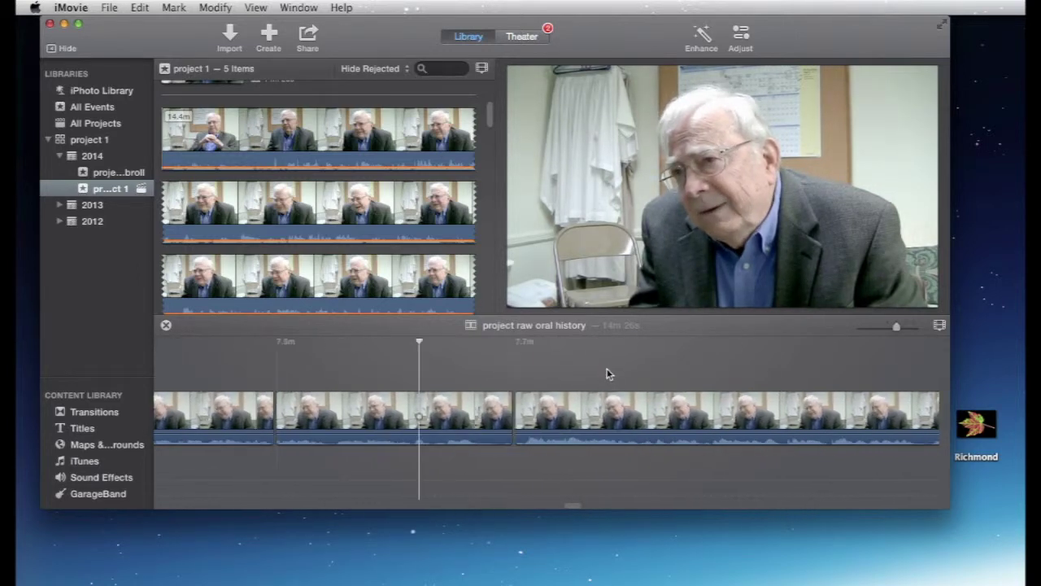